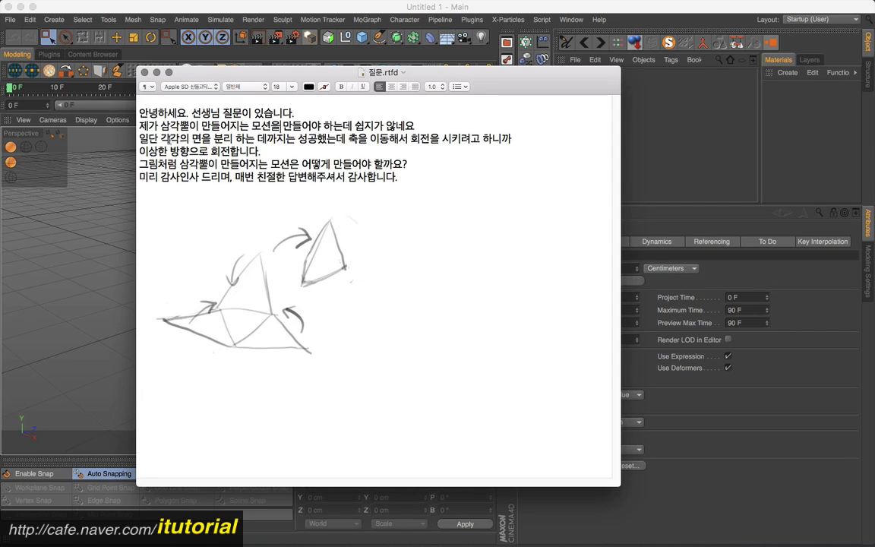
Read the question and sketch about the triangular pyramid folding motion, and switch back to Cinema 4D
{"action": "left_click_drag", "start_coordinate": [192, 139], "coordinate": [296, 139]}
{"action": "left_click", "coordinate": [311, 150]}
{"action": "left_click_drag", "start_coordinate": [310, 72], "coordinate": [310, 76]}
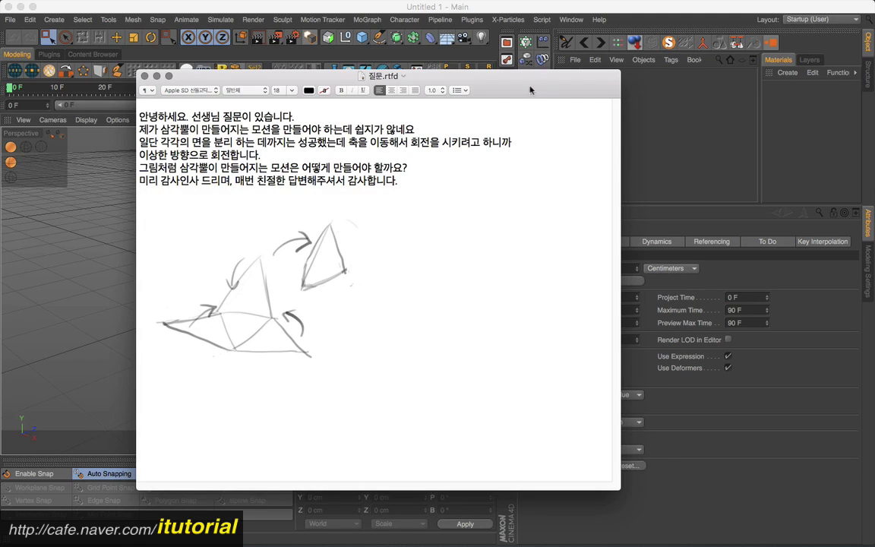
{"action": "left_click_drag", "start_coordinate": [528, 83], "coordinate": [528, 90]}
{"action": "left_click", "coordinate": [671, 140]}
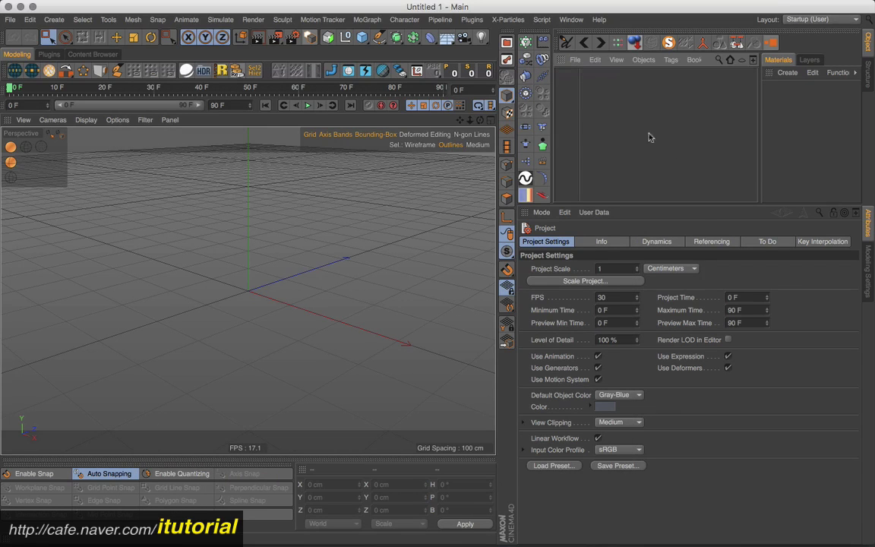
Add a Cone primitive with 1 height segment and 3 rotation segments
{"action": "left_click_drag", "start_coordinate": [329, 36], "coordinate": [533, 54]}
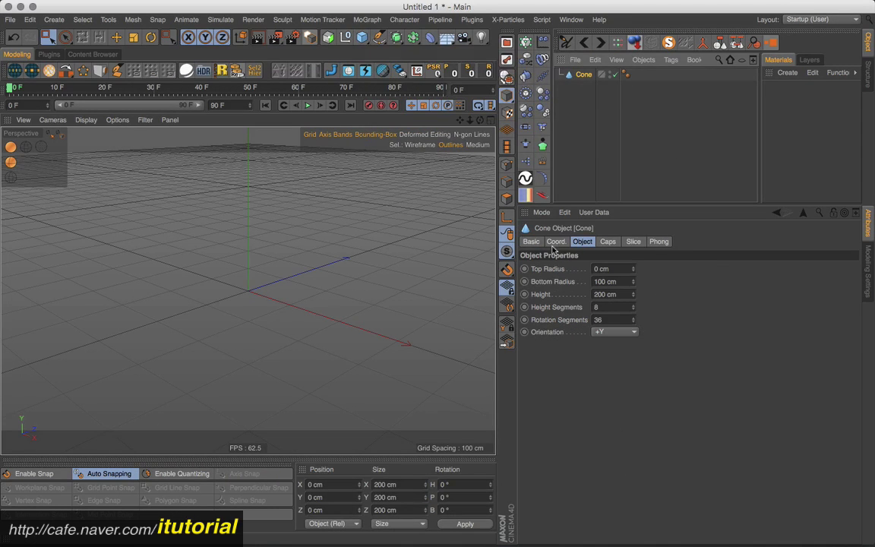
{"action": "double_click", "coordinate": [611, 306]}
{"action": "key", "text": "Return"}
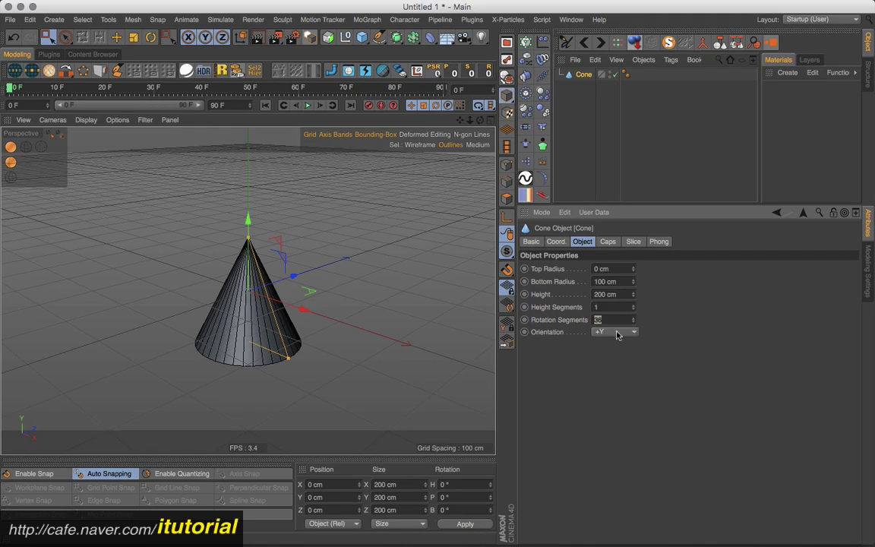
{"action": "type", "text": "3"}
{"action": "key", "text": "Return"}
Set the cone's cap segments to 1
{"action": "left_click_drag", "start_coordinate": [289, 322], "coordinate": [298, 213], "text": "alt"}
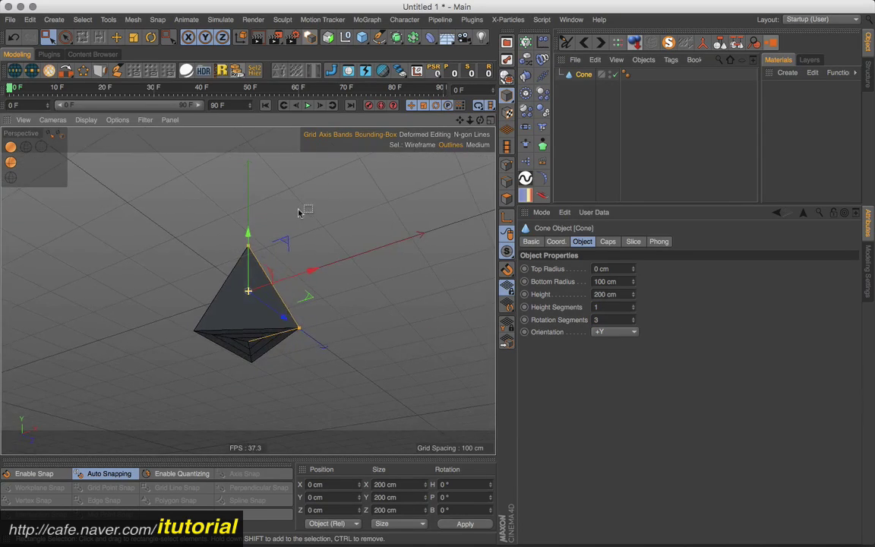
{"action": "left_click", "coordinate": [609, 241]}
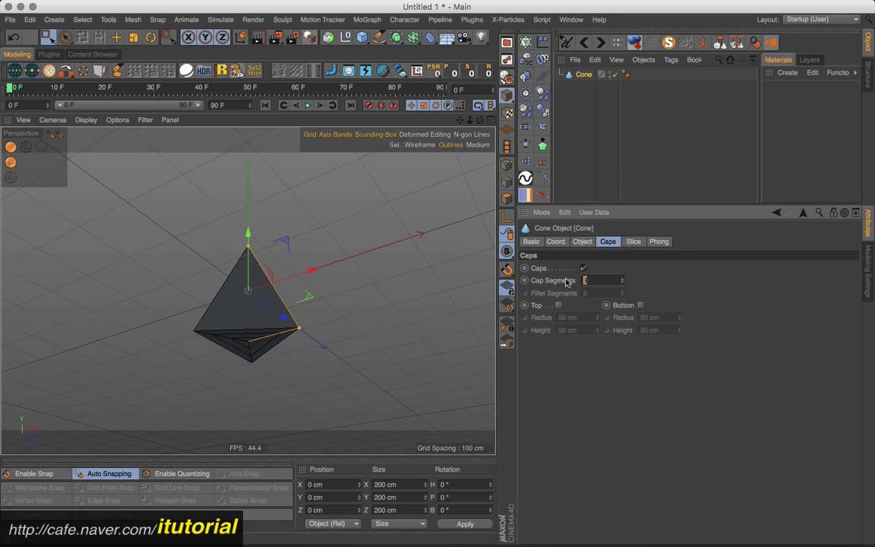
{"action": "left_click_drag", "start_coordinate": [287, 307], "coordinate": [382, 273], "text": "alt"}
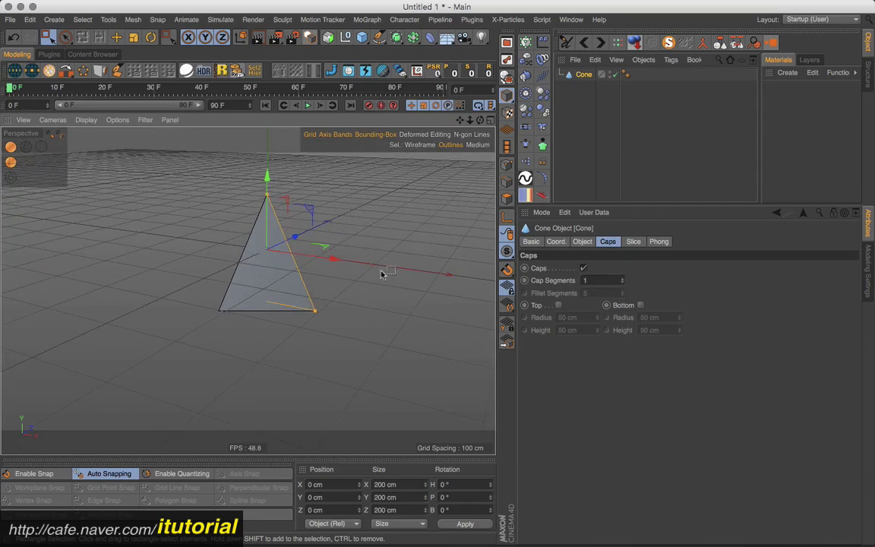
Drop the cone onto the floor at Y 100 cm and make it an editable polygon object
{"action": "left_click", "coordinate": [583, 75]}
{"action": "left_click", "coordinate": [634, 42]}
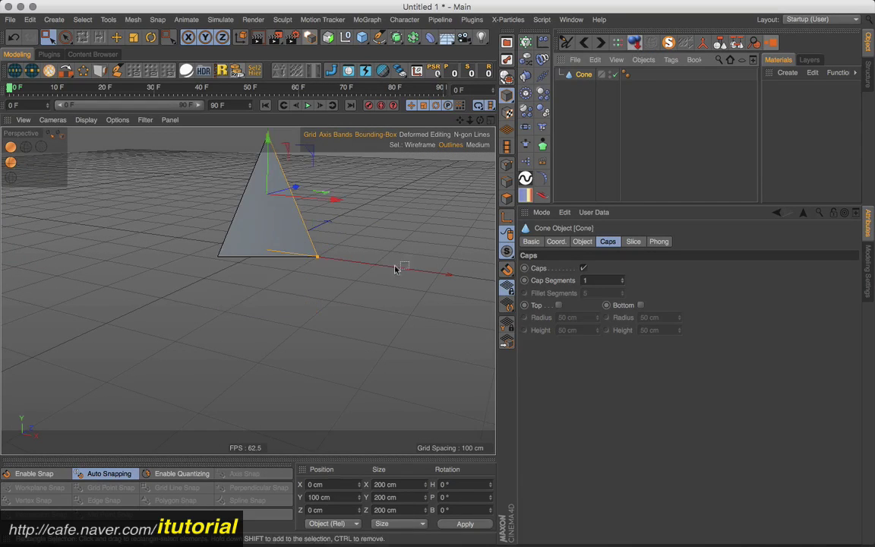
{"action": "mouse_move", "coordinate": [319, 258]}
{"action": "left_mouse_down", "text": "alt"}
{"action": "mouse_move", "coordinate": [287, 310]}
{"action": "mouse_move", "coordinate": [137, 287]}
{"action": "mouse_move", "coordinate": [273, 271]}
{"action": "mouse_move", "coordinate": [289, 244]}
{"action": "left_mouse_up", "text": "alt"}
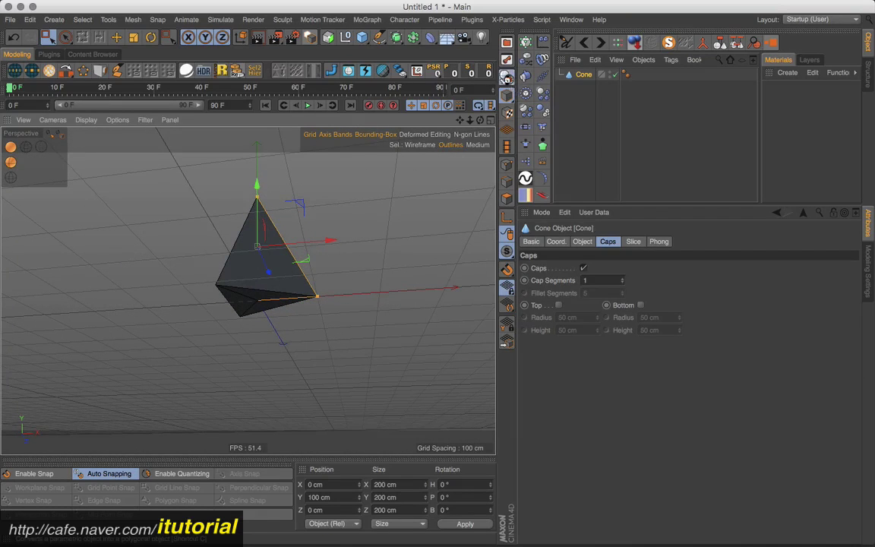
{"action": "key", "text": "c"}
{"action": "left_click_drag", "start_coordinate": [382, 265], "coordinate": [288, 258], "text": "alt"}
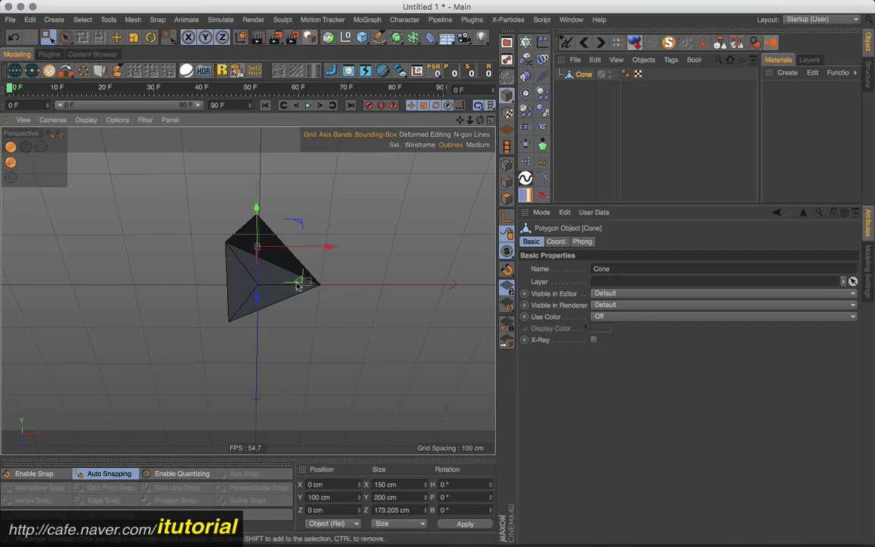
Select the base polygons of the pyramid and dissolve them into a single triangular face
{"action": "left_click", "coordinate": [507, 198]}
{"action": "left_click", "coordinate": [250, 288]}
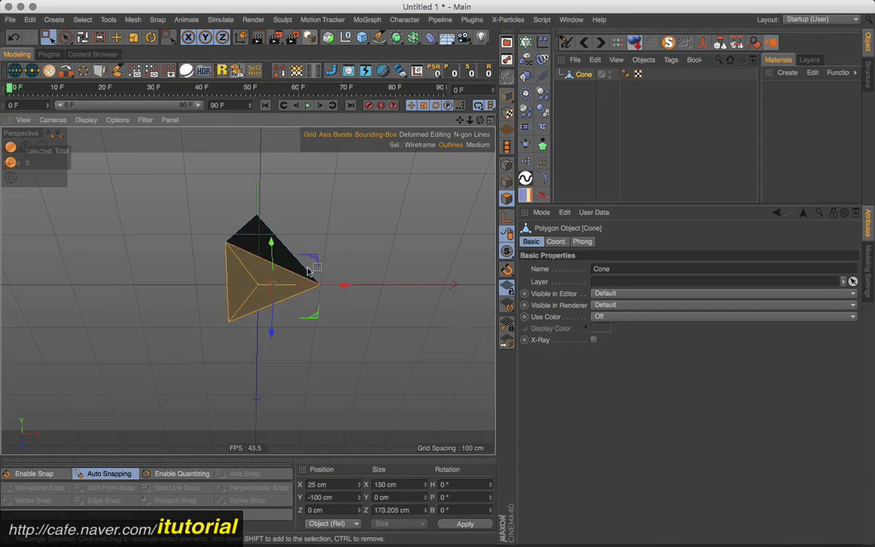
{"action": "left_click_drag", "start_coordinate": [250, 289], "coordinate": [376, 273], "text": "alt"}
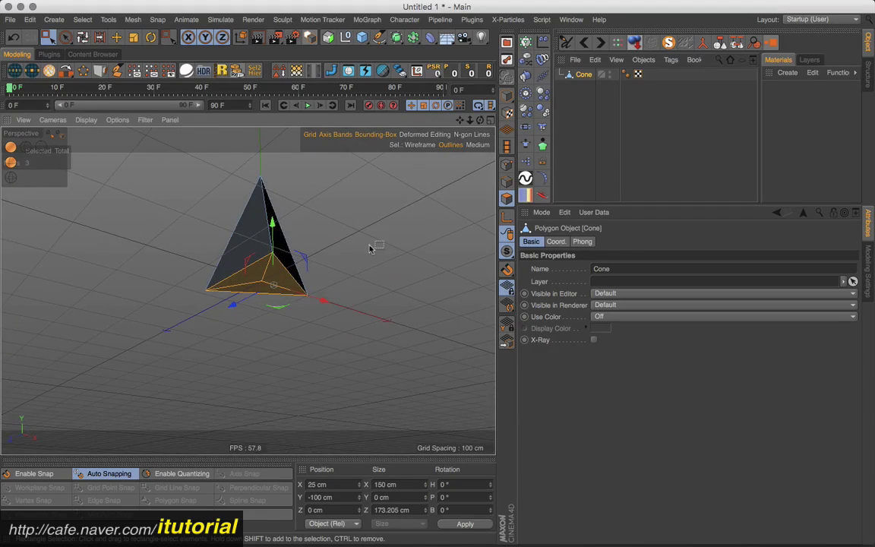
{"action": "right_click", "coordinate": [362, 213]}
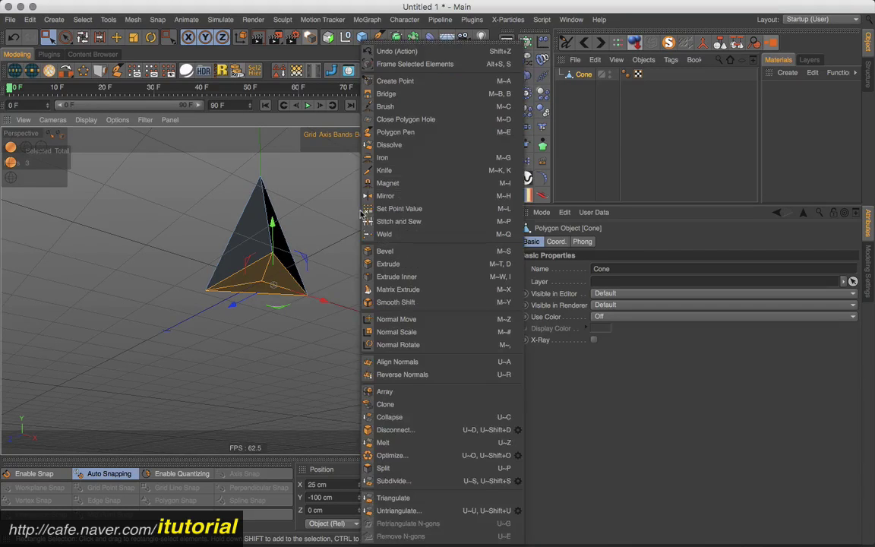
{"action": "left_click", "coordinate": [389, 145]}
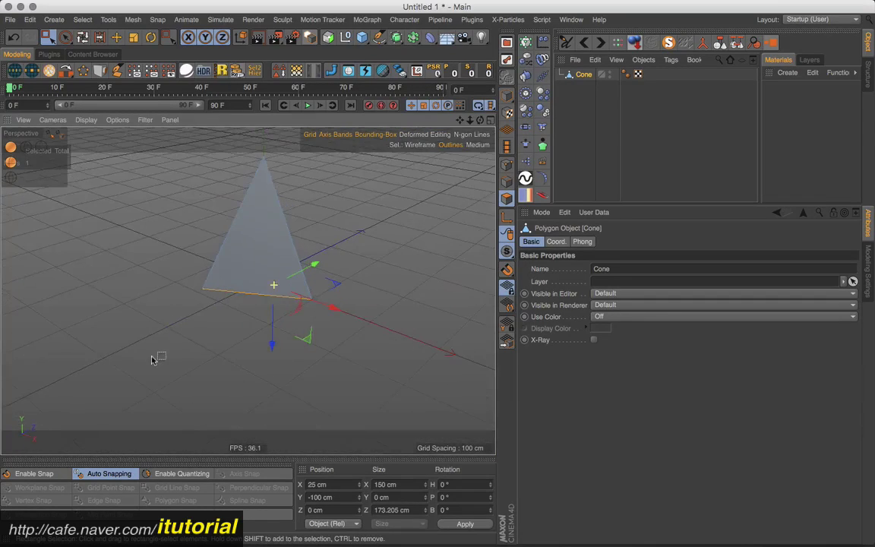
{"action": "left_click_drag", "start_coordinate": [295, 264], "coordinate": [416, 303], "text": "alt"}
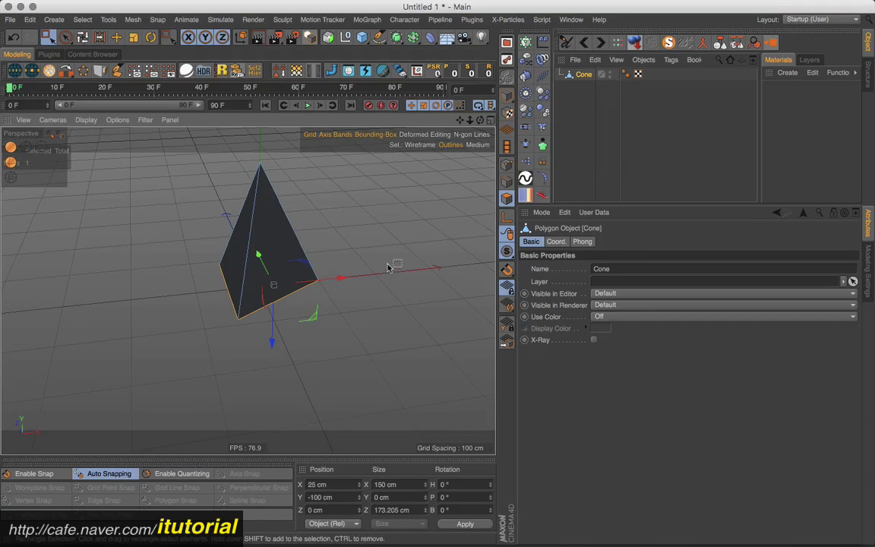
Select all polygons of the pyramid and disconnect them with Preserve Groups turned off
{"action": "mouse_move", "coordinate": [372, 215]}
{"action": "left_mouse_down", "text": "alt"}
{"action": "mouse_move", "coordinate": [374, 203]}
{"action": "mouse_move", "coordinate": [383, 228]}
{"action": "left_mouse_up", "text": "alt"}
{"action": "key", "text": "super+a"}
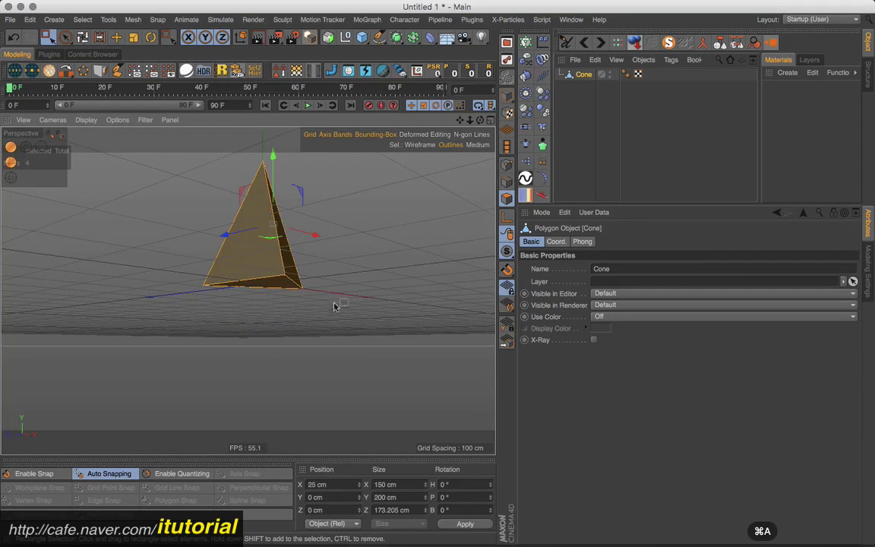
{"action": "mouse_move", "coordinate": [336, 304]}
{"action": "left_mouse_down", "text": "alt"}
{"action": "mouse_move", "coordinate": [280, 304]}
{"action": "mouse_move", "coordinate": [336, 303]}
{"action": "left_mouse_up", "text": "alt"}
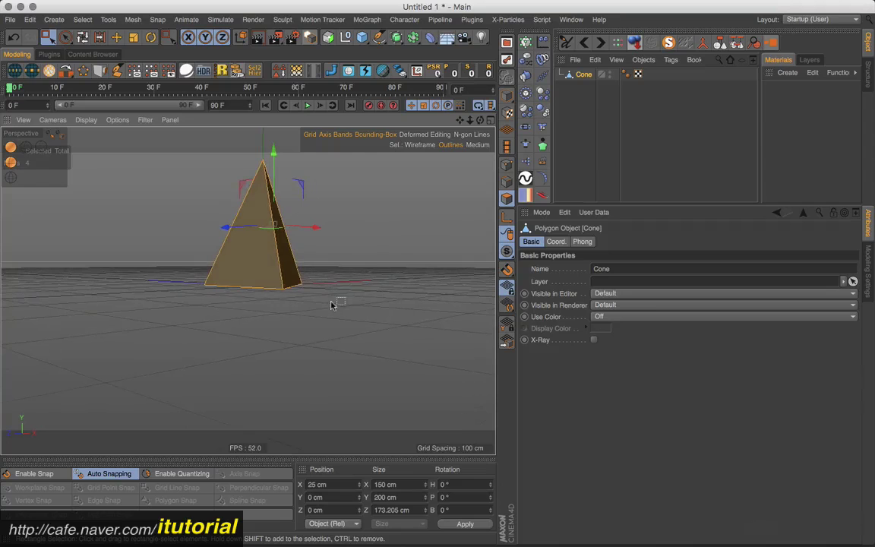
{"action": "right_click", "coordinate": [372, 224]}
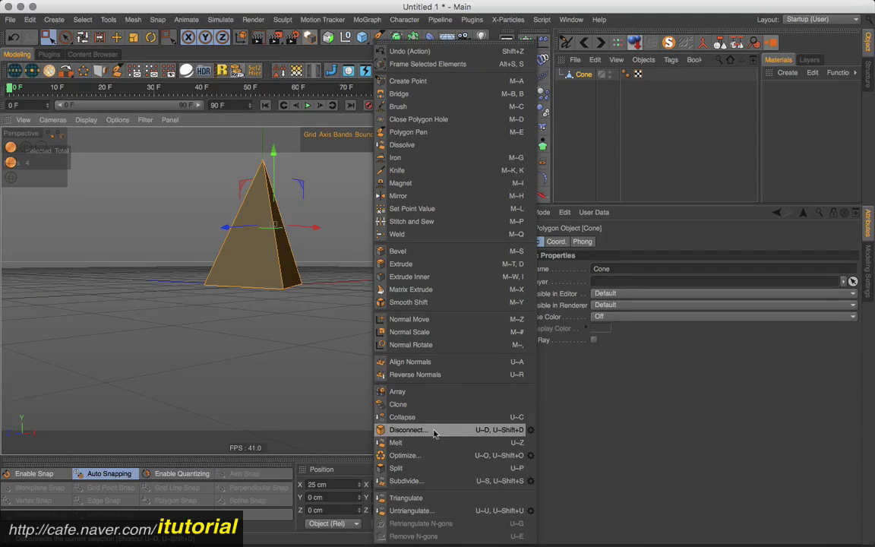
{"action": "left_click", "coordinate": [530, 431]}
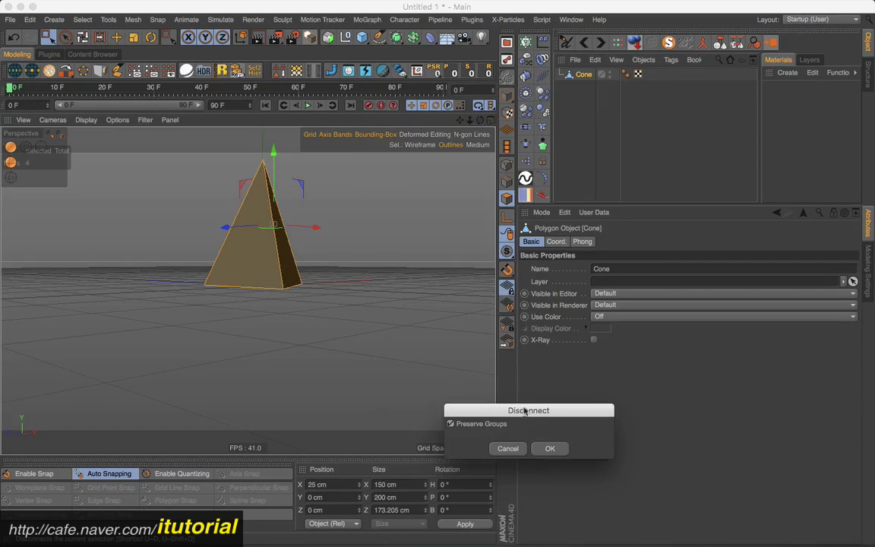
{"action": "left_click_drag", "start_coordinate": [523, 411], "coordinate": [528, 298]}
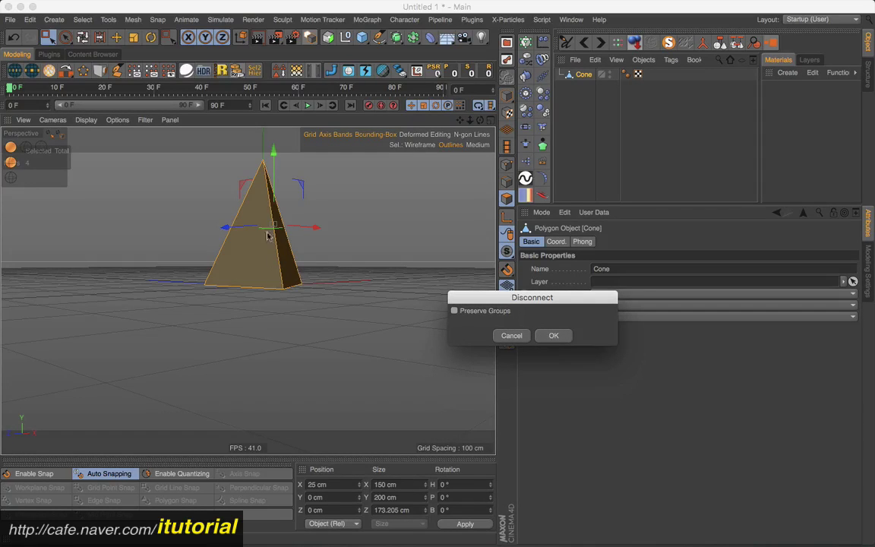
{"action": "left_click", "coordinate": [554, 335]}
Convert the disconnected faces into separate objects with Polygon Groups to Objects
{"action": "left_click_drag", "start_coordinate": [298, 204], "coordinate": [468, 220], "text": "alt"}
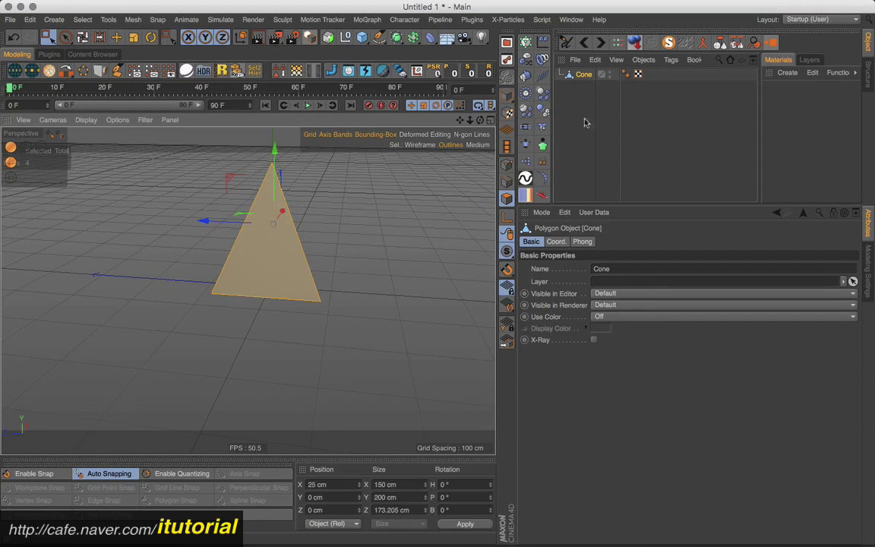
{"action": "left_click", "coordinate": [133, 20]}
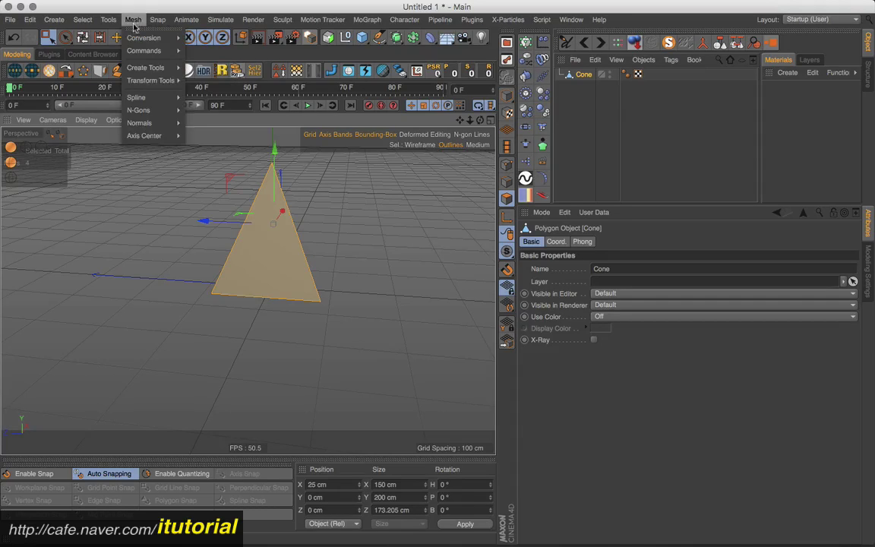
{"action": "mouse_move", "coordinate": [137, 38]}
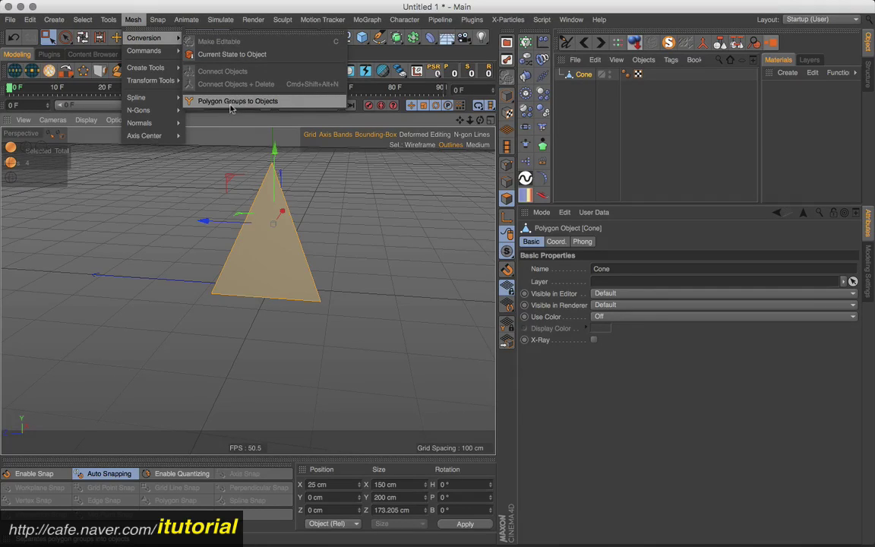
{"action": "left_click", "coordinate": [253, 102]}
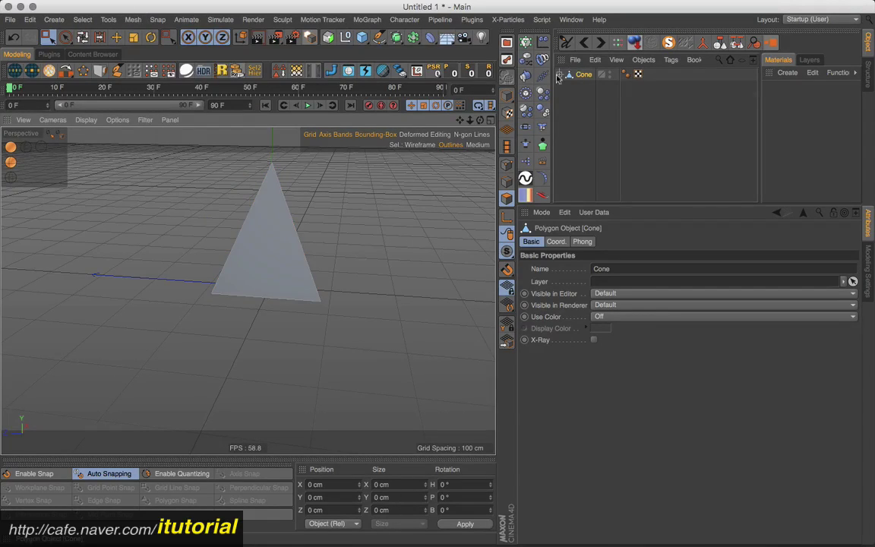
Check which pyramid face each of the objects Cone.1 to Cone.4 represents
{"action": "left_click", "coordinate": [592, 87]}
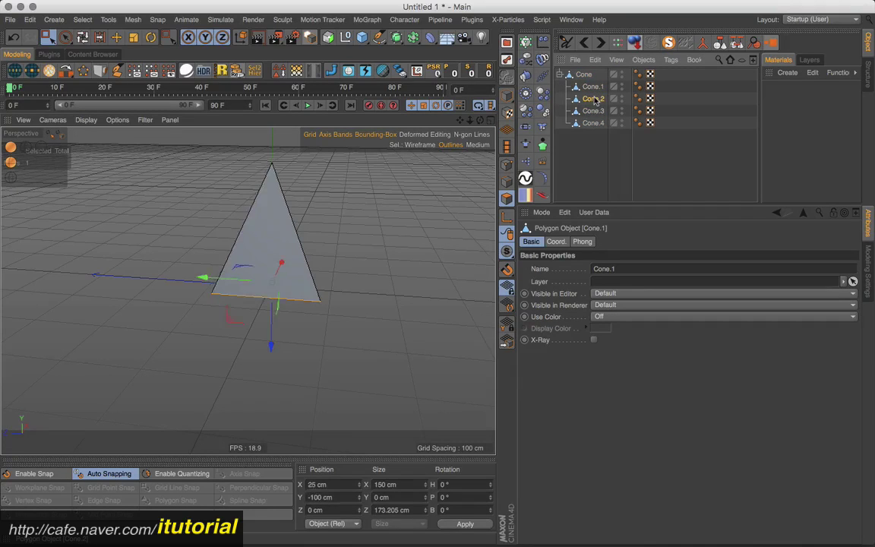
{"action": "left_click", "coordinate": [592, 99]}
{"action": "left_click", "coordinate": [592, 111]}
{"action": "left_click", "coordinate": [593, 123]}
{"action": "left_click_drag", "start_coordinate": [325, 249], "coordinate": [270, 180], "text": "alt"}
{"action": "left_click", "coordinate": [592, 131]}
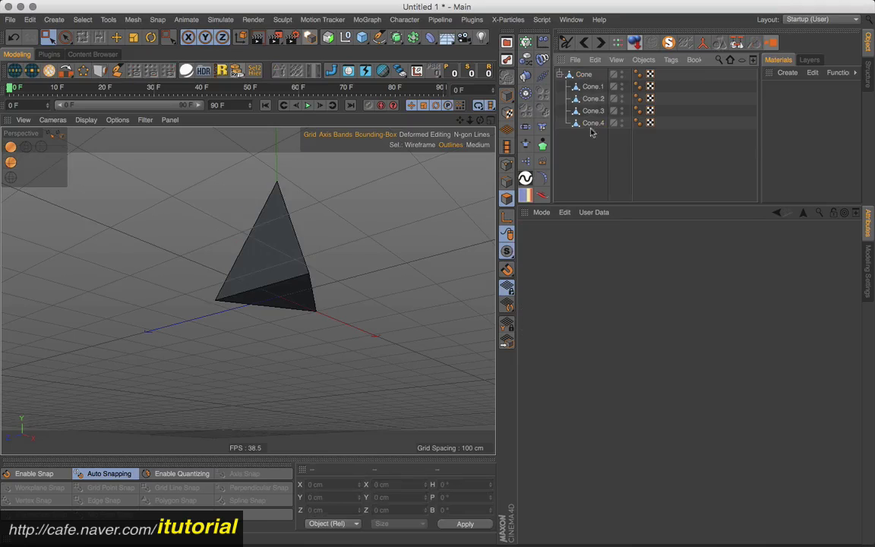
{"action": "left_click", "coordinate": [592, 87]}
{"action": "left_click_drag", "start_coordinate": [329, 254], "coordinate": [318, 211], "text": "alt"}
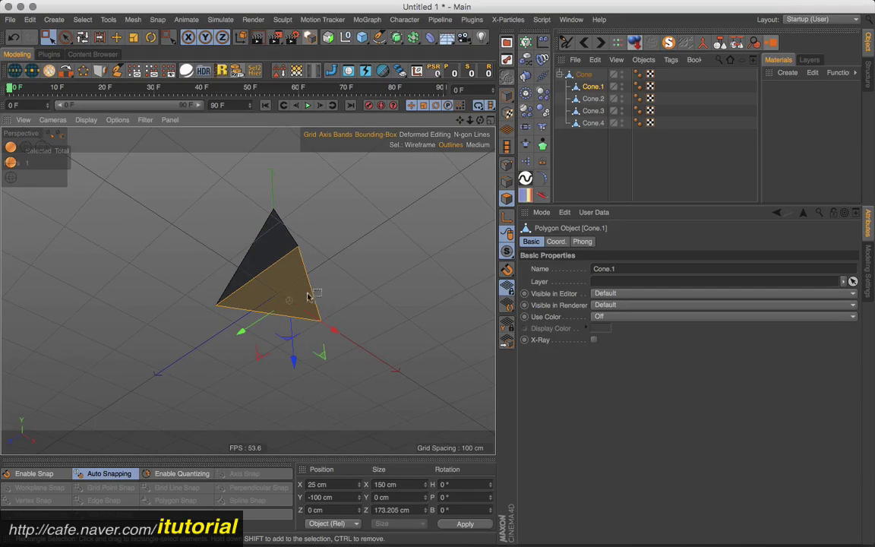
{"action": "left_click_drag", "start_coordinate": [330, 262], "coordinate": [456, 289], "text": "alt"}
Select the side face Cone.2 and switch to Model mode to examine where its axis sits
{"action": "left_click", "coordinate": [593, 98]}
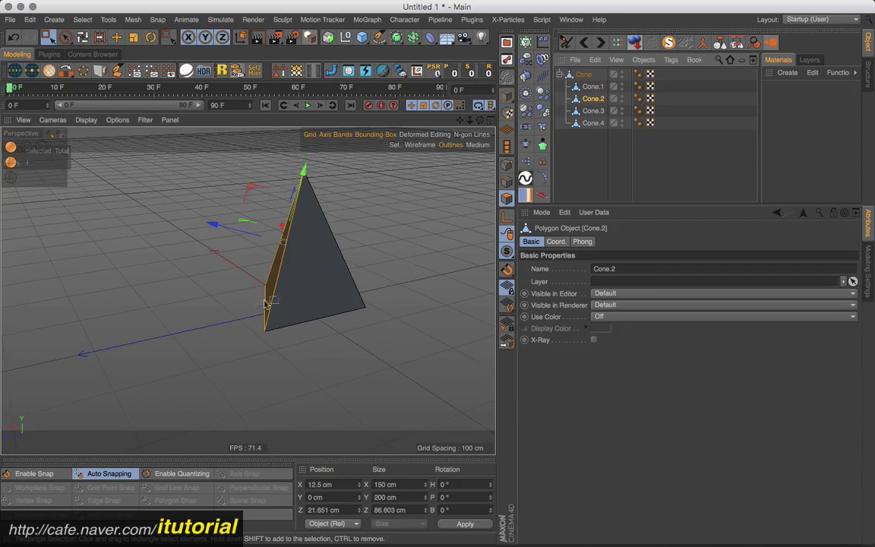
{"action": "left_click_drag", "start_coordinate": [364, 224], "coordinate": [377, 305], "text": "alt"}
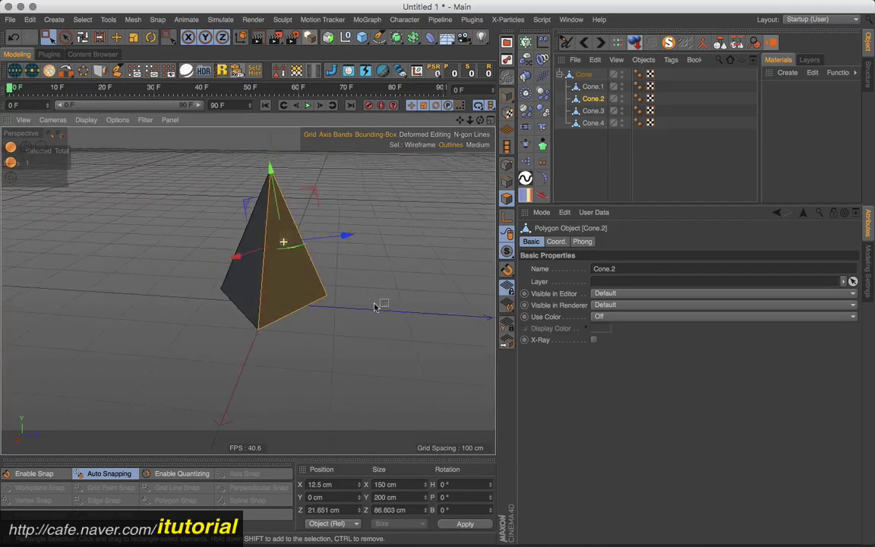
{"action": "left_click", "coordinate": [509, 100]}
{"action": "left_click_drag", "start_coordinate": [366, 272], "coordinate": [326, 253], "text": "alt"}
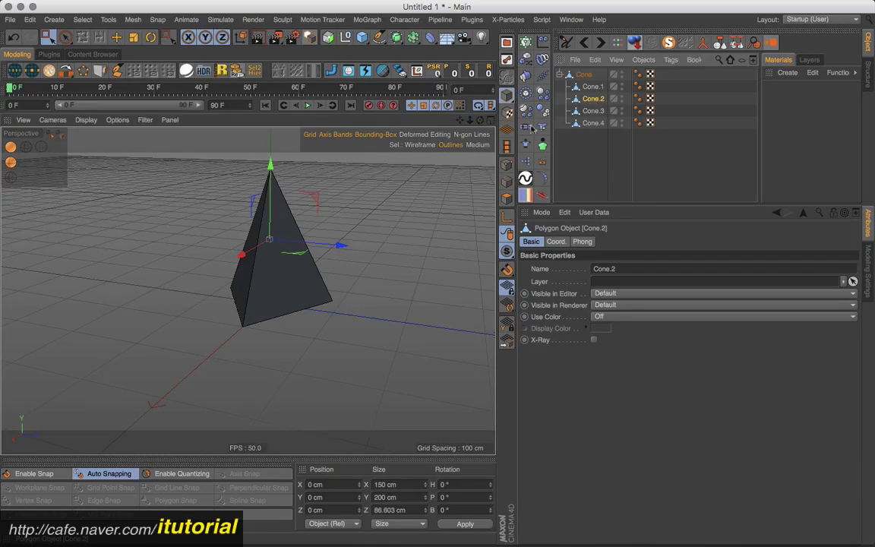
{"action": "left_click_drag", "start_coordinate": [279, 272], "coordinate": [302, 270], "text": "alt"}
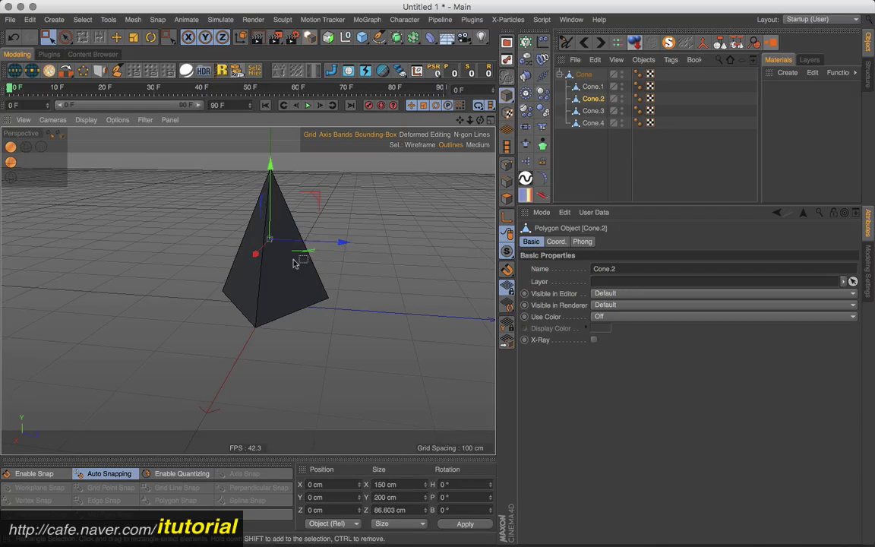
{"action": "left_click_drag", "start_coordinate": [343, 255], "coordinate": [360, 245], "text": "alt"}
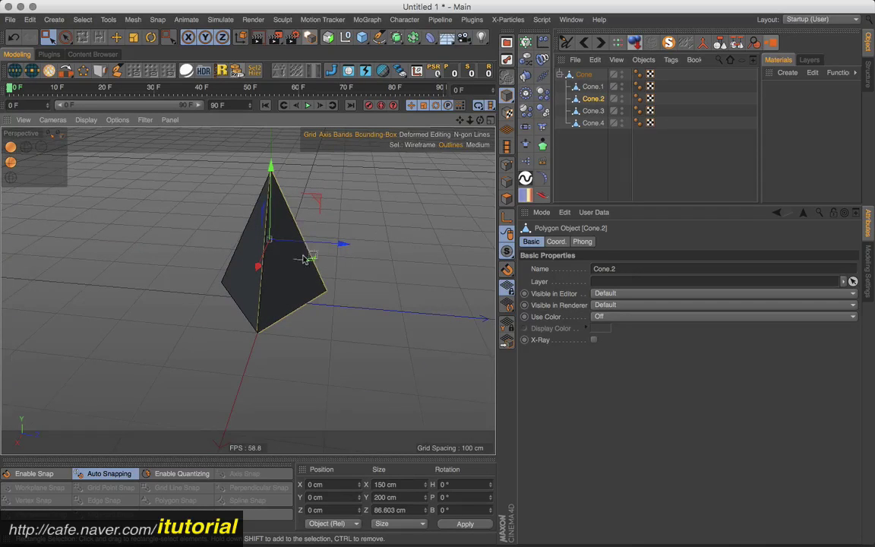
{"action": "left_click_drag", "start_coordinate": [306, 255], "coordinate": [297, 259], "text": "alt"}
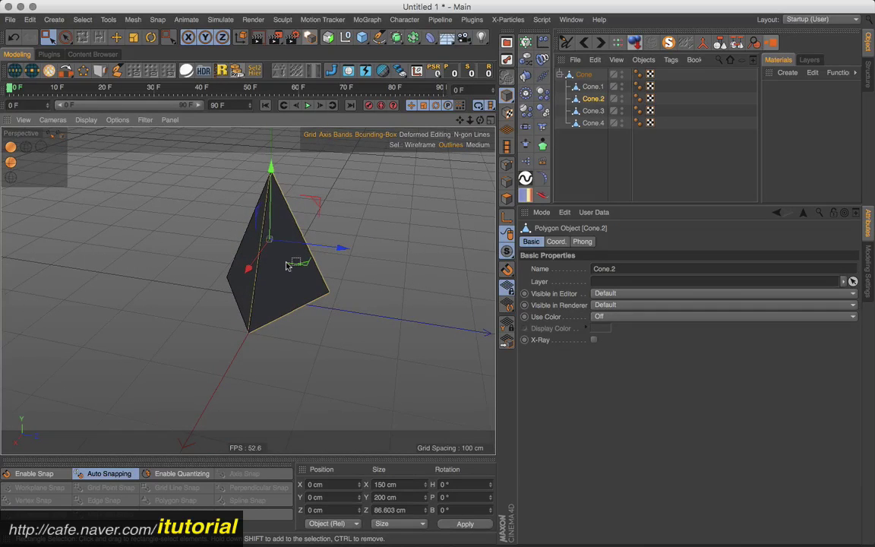
Try rotating Cone.2 about its current axis to a heading of 17°, and undo the rotation
{"action": "left_click", "coordinate": [556, 242]}
{"action": "left_click_drag", "start_coordinate": [748, 269], "coordinate": [748, 261]}
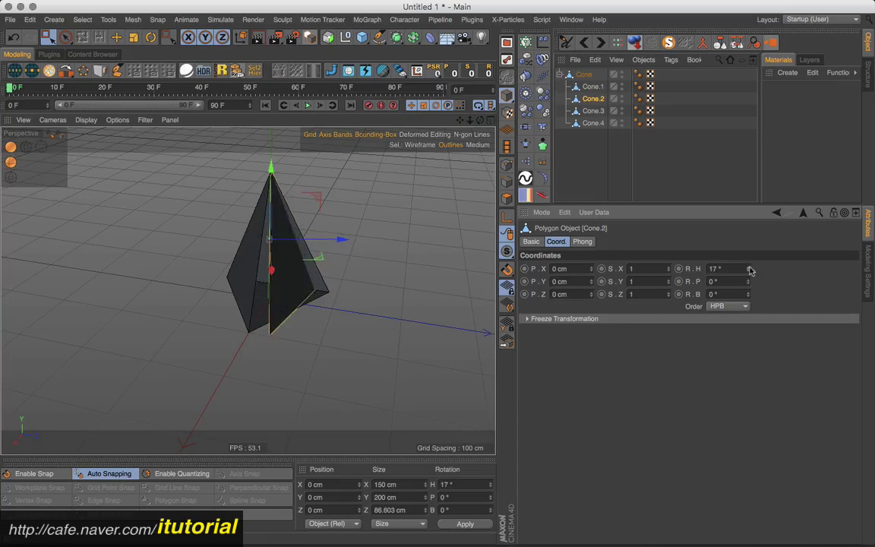
{"action": "key", "text": "super+z"}
{"action": "left_click_drag", "start_coordinate": [317, 276], "coordinate": [279, 287], "text": "alt"}
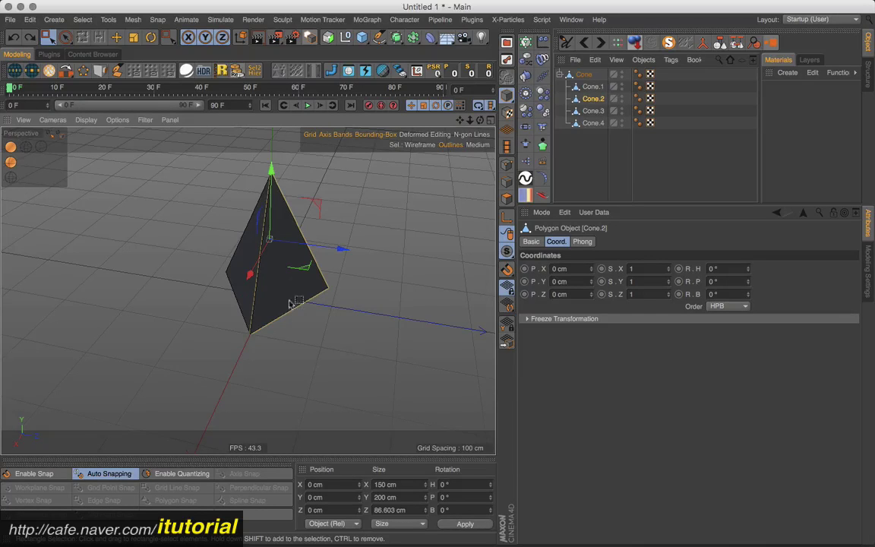
Move the axis of Cone.2 to the middle of its bottom edge using Axis Center with Y at -100%
{"action": "left_click", "coordinate": [418, 72]}
{"action": "left_click_drag", "start_coordinate": [424, 151], "coordinate": [600, 153]}
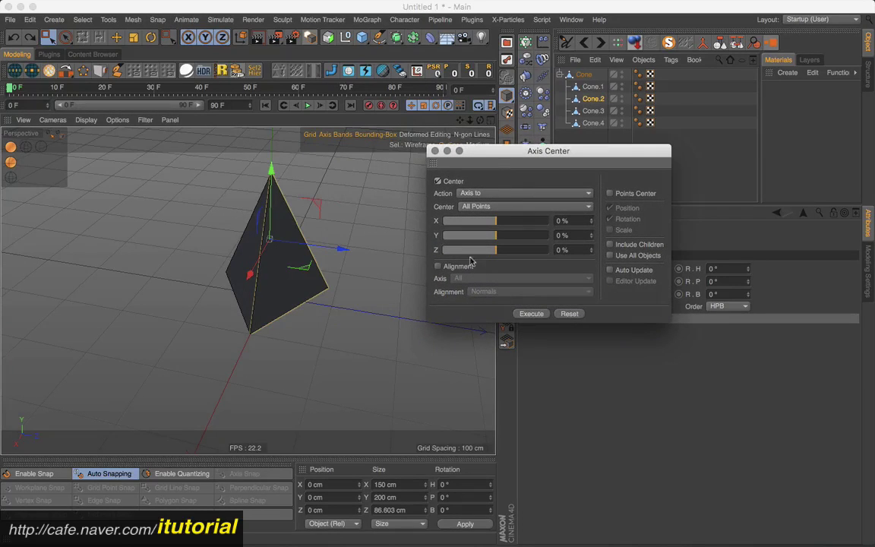
{"action": "left_click_drag", "start_coordinate": [287, 273], "coordinate": [307, 293], "text": "alt"}
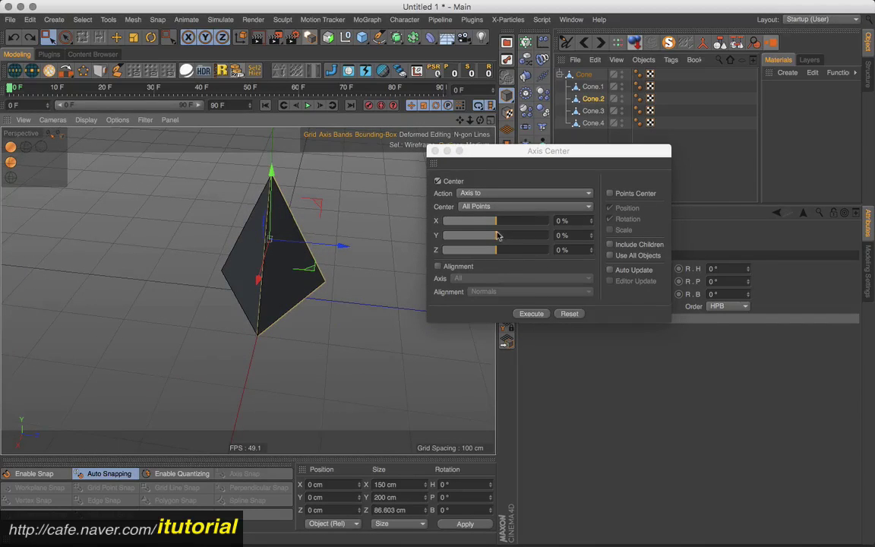
{"action": "left_click_drag", "start_coordinate": [497, 236], "coordinate": [432, 235]}
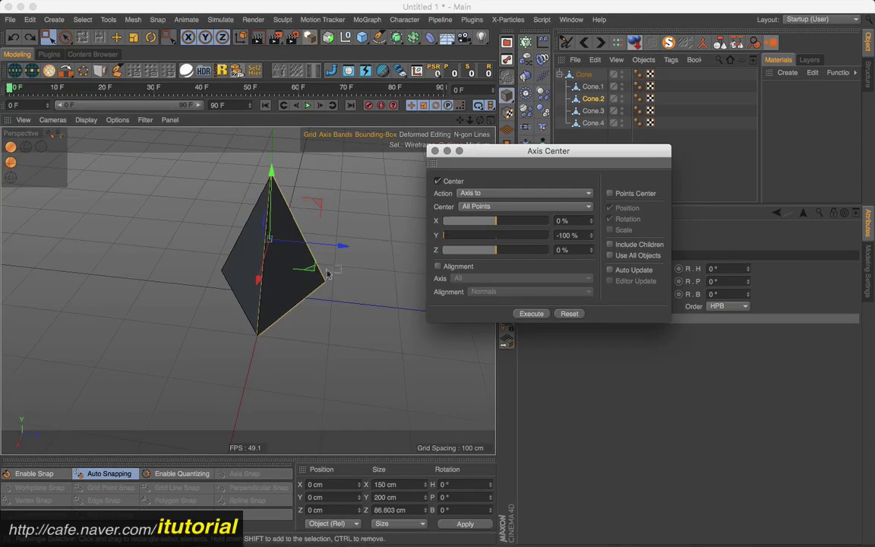
{"action": "left_click_drag", "start_coordinate": [288, 269], "coordinate": [268, 197], "text": "alt"}
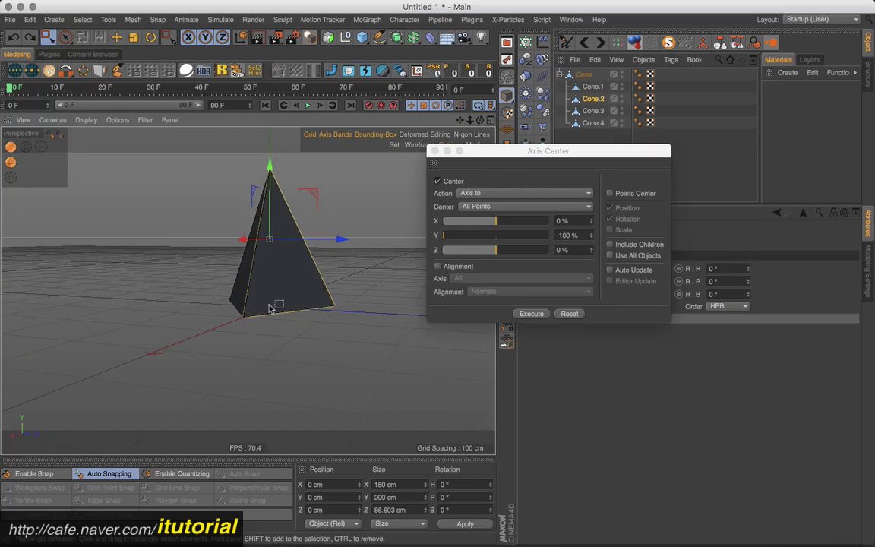
{"action": "left_click_drag", "start_coordinate": [274, 259], "coordinate": [325, 327], "text": "alt"}
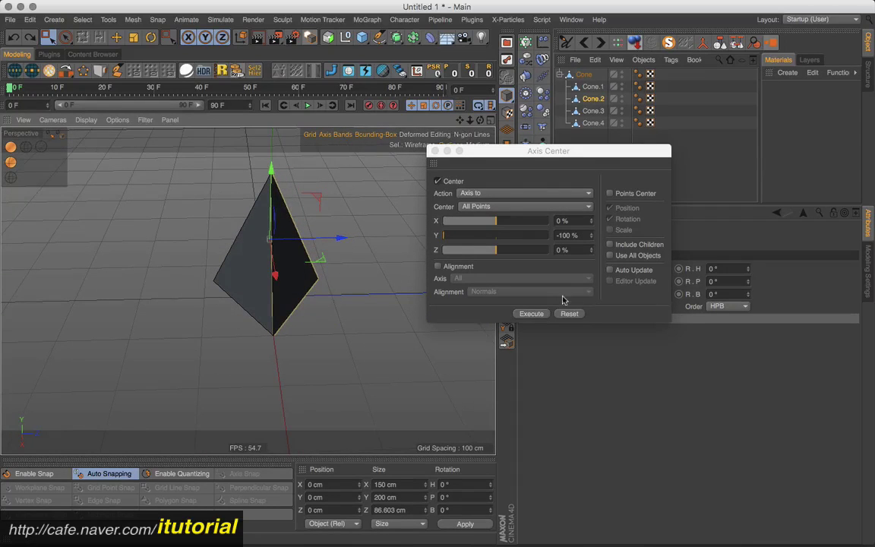
{"action": "left_click", "coordinate": [531, 313]}
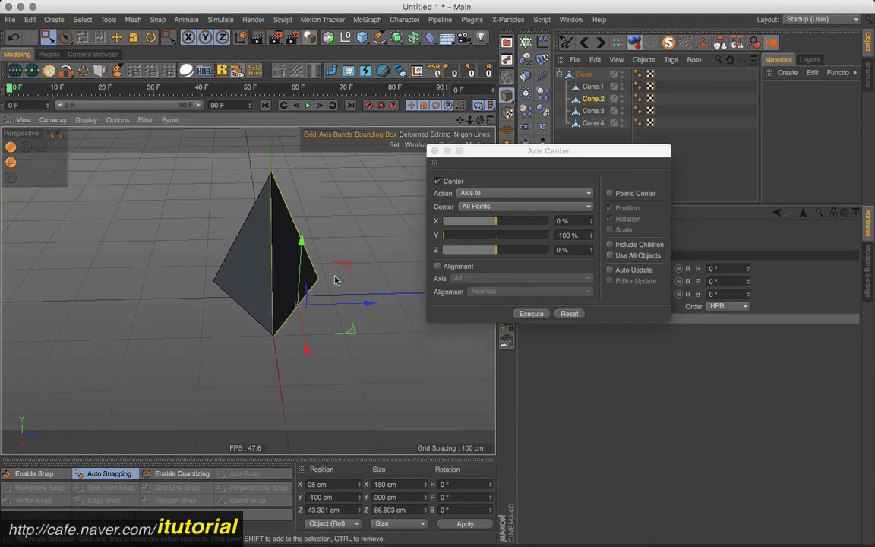
Try rotating Cone.2 in heading and in bank about its relocated axis, undoing each rotation
{"action": "left_click_drag", "start_coordinate": [334, 279], "coordinate": [312, 274], "text": "alt"}
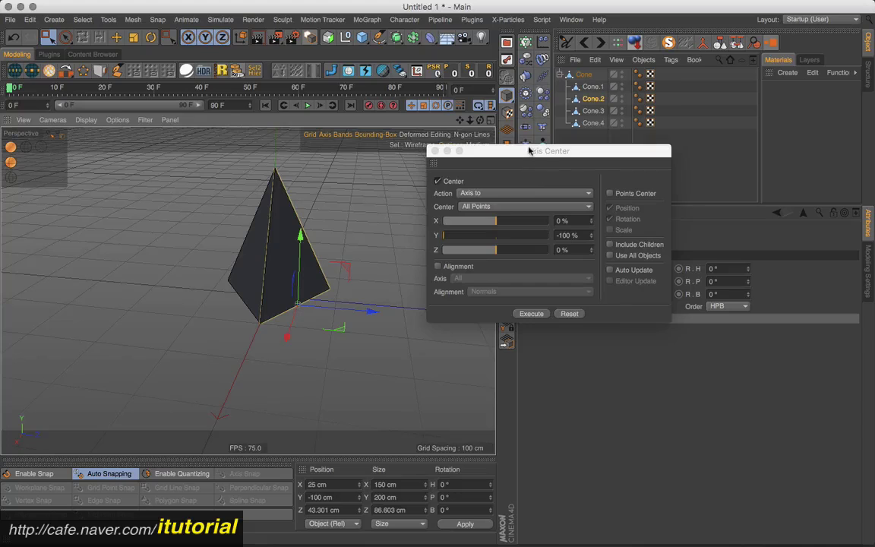
{"action": "left_click_drag", "start_coordinate": [529, 150], "coordinate": [475, 326]}
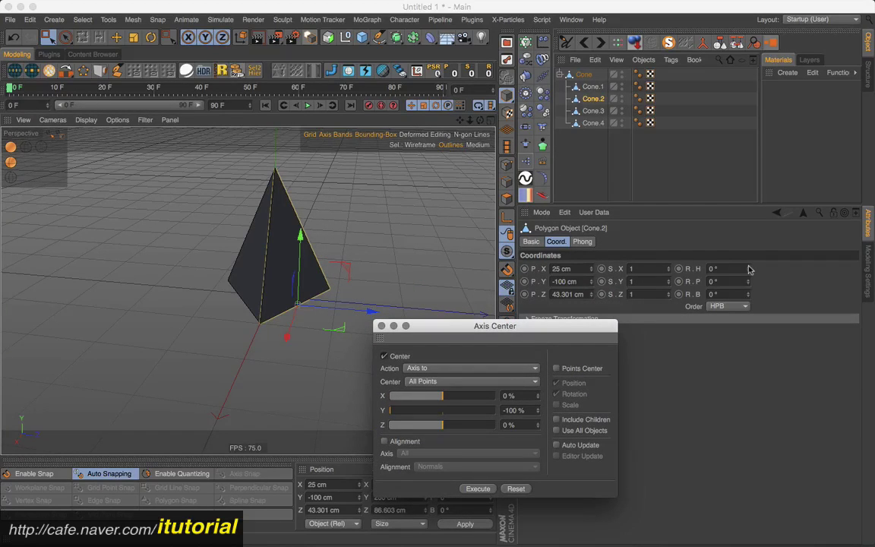
{"action": "mouse_move", "coordinate": [748, 270]}
{"action": "left_mouse_down"}
{"action": "mouse_move", "coordinate": [749, 241]}
{"action": "mouse_move", "coordinate": [749, 271]}
{"action": "mouse_move", "coordinate": [749, 255]}
{"action": "left_mouse_up"}
{"action": "key", "text": "super+z"}
{"action": "key", "text": "super+z"}
{"action": "left_click_drag", "start_coordinate": [749, 297], "coordinate": [748, 298]}
{"action": "key", "text": "super+z"}
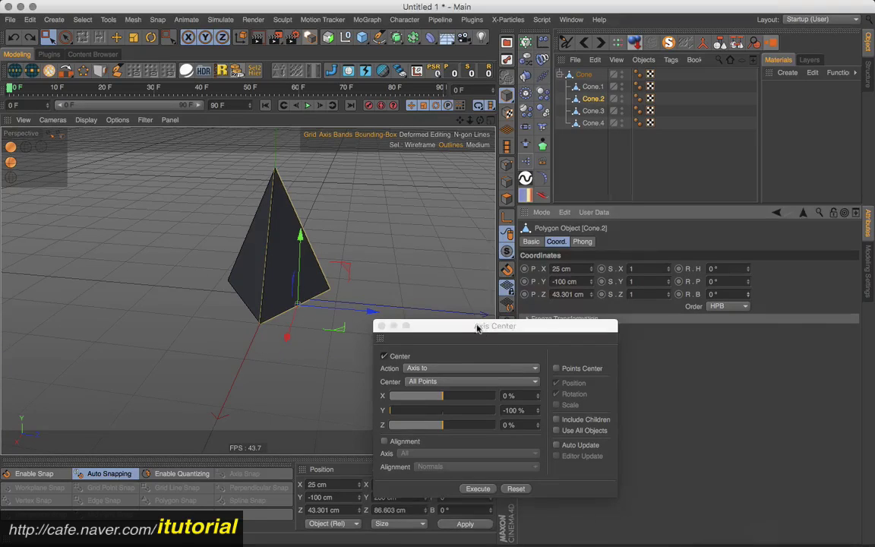
Select the bottom edge of Cone.2 in Edge mode and return to Model mode
{"action": "left_click_drag", "start_coordinate": [478, 326], "coordinate": [502, 226]}
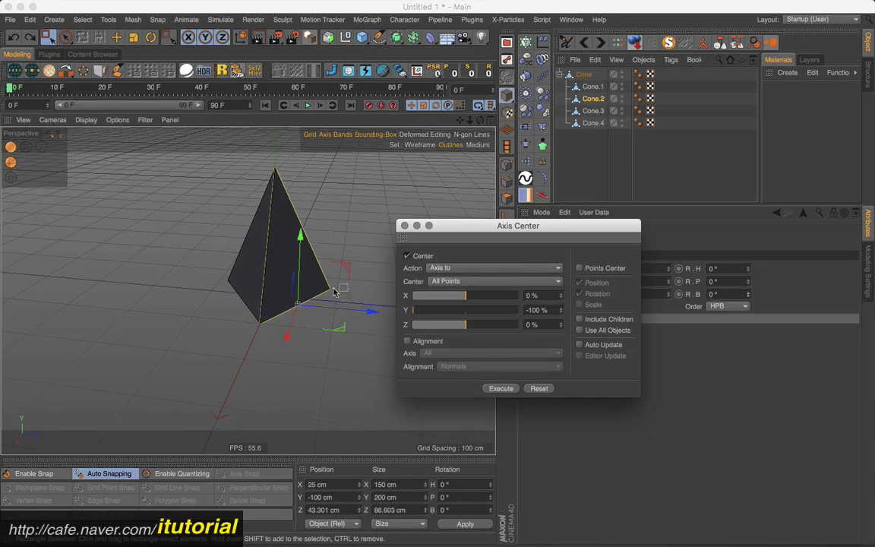
{"action": "left_click_drag", "start_coordinate": [334, 291], "coordinate": [334, 276], "text": "alt"}
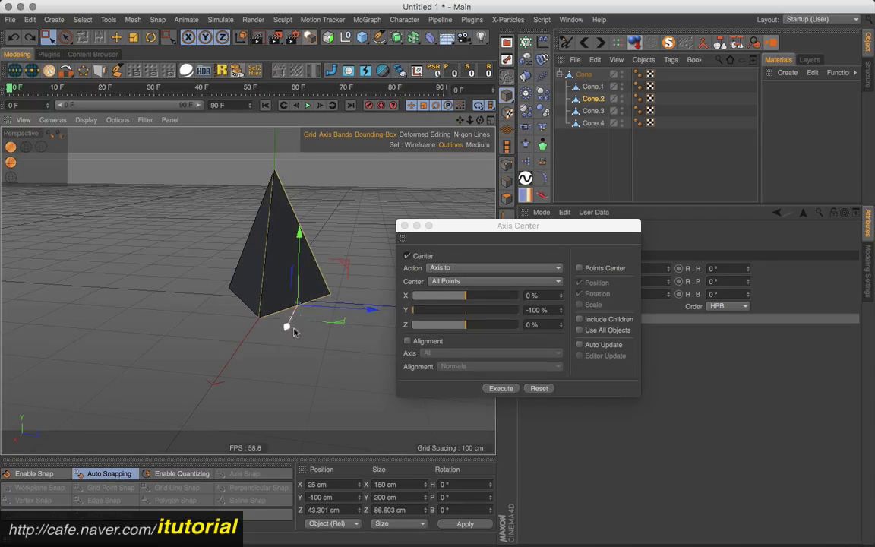
{"action": "left_click_drag", "start_coordinate": [291, 327], "coordinate": [293, 341], "text": "alt"}
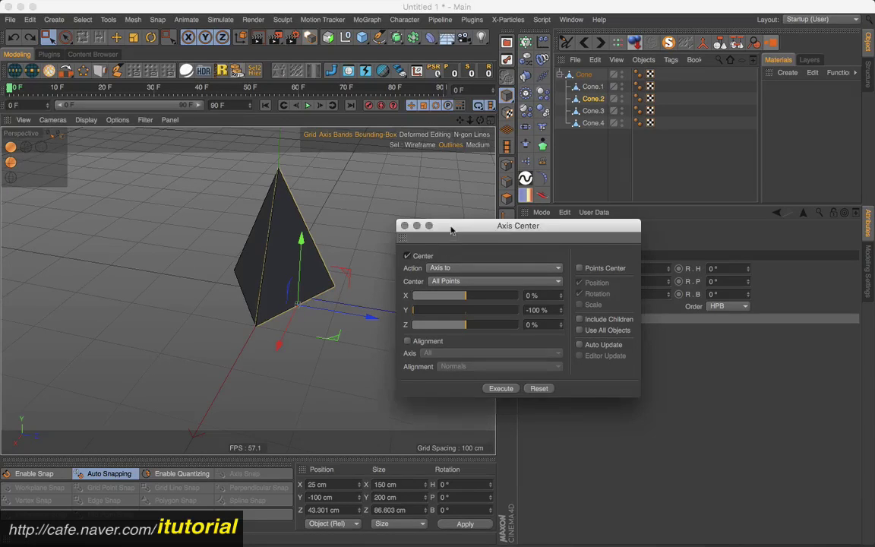
{"action": "left_click_drag", "start_coordinate": [450, 227], "coordinate": [450, 256]}
{"action": "left_click", "coordinate": [593, 97]}
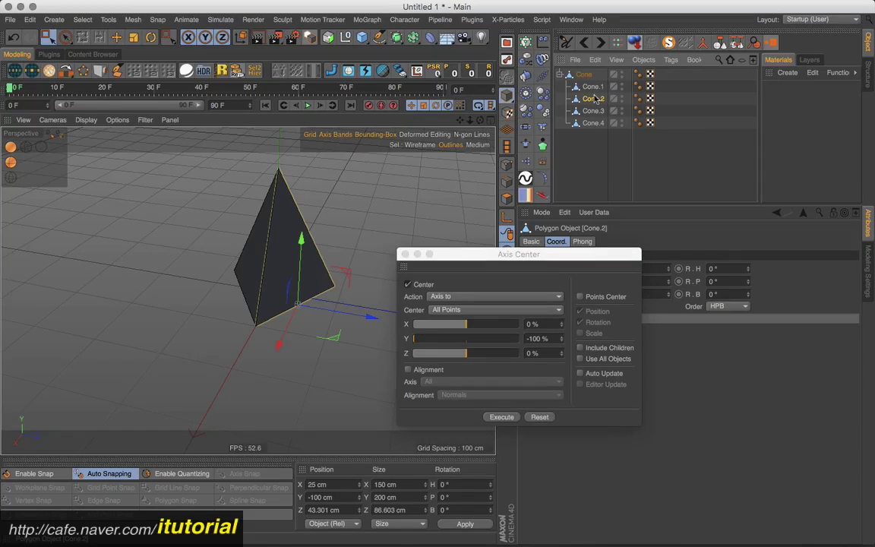
{"action": "left_click", "coordinate": [508, 182]}
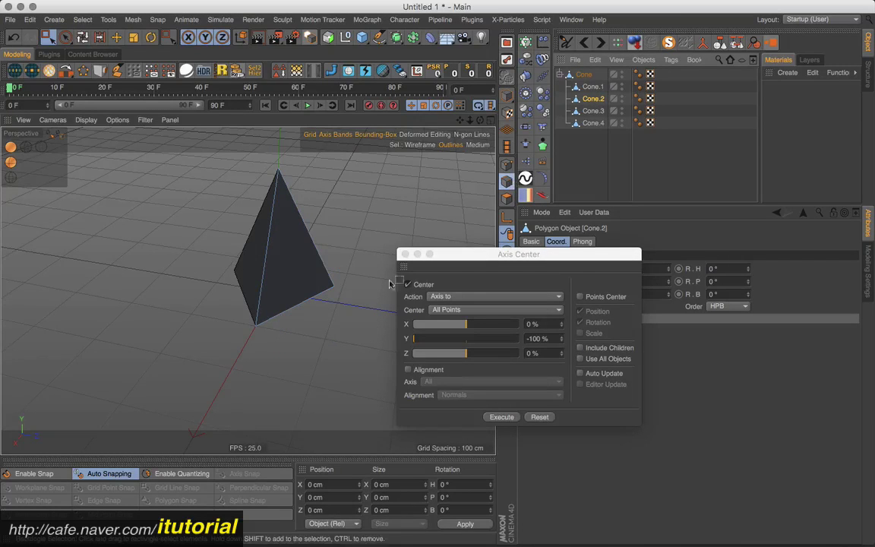
{"action": "left_click", "coordinate": [297, 300]}
{"action": "left_click_drag", "start_coordinate": [296, 275], "coordinate": [308, 308], "text": "alt"}
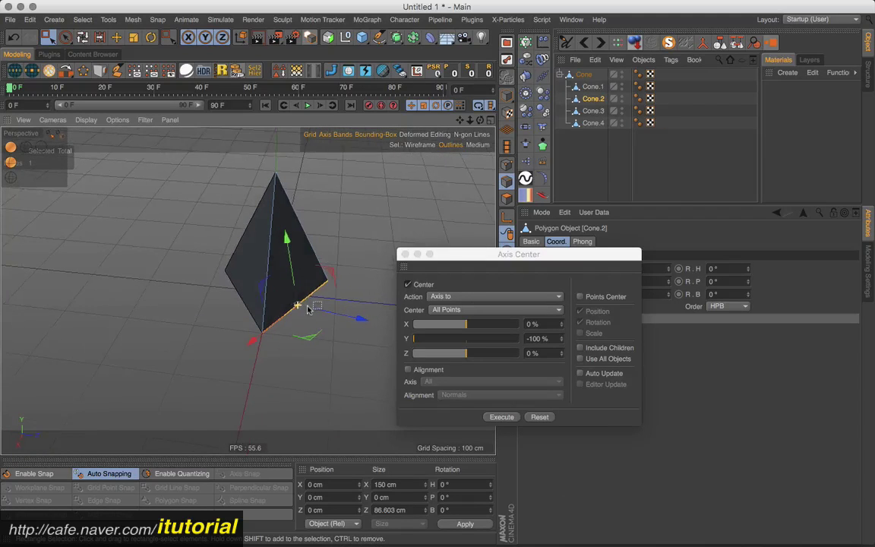
{"action": "left_click", "coordinate": [508, 96]}
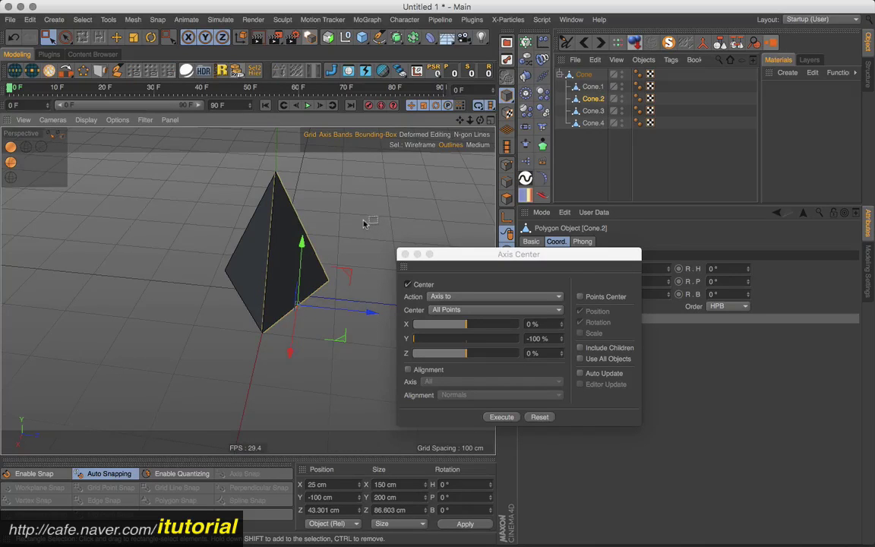
Disable Center and enable Alignment in the Axis Center settings
{"action": "left_click_drag", "start_coordinate": [365, 222], "coordinate": [339, 219], "text": "alt"}
{"action": "middle_click_drag", "start_coordinate": [339, 207], "coordinate": [334, 203], "text": "alt"}
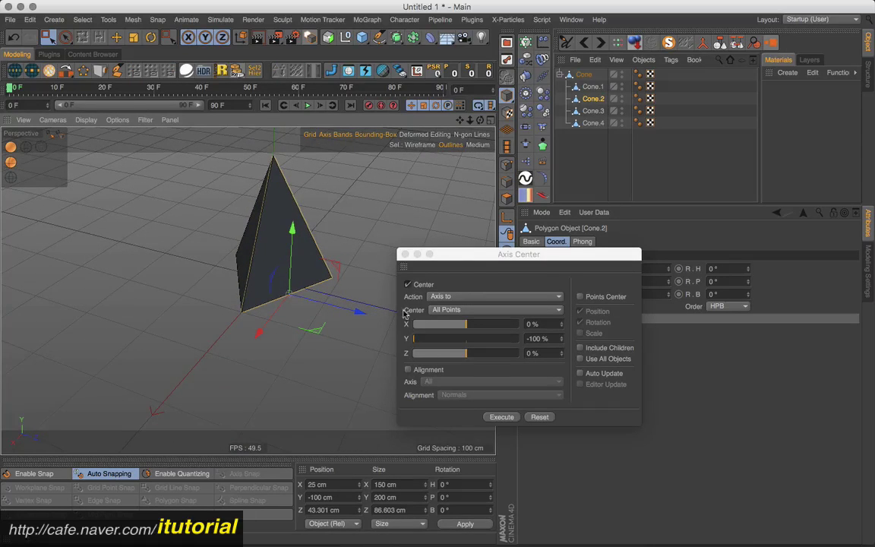
{"action": "left_click", "coordinate": [408, 284]}
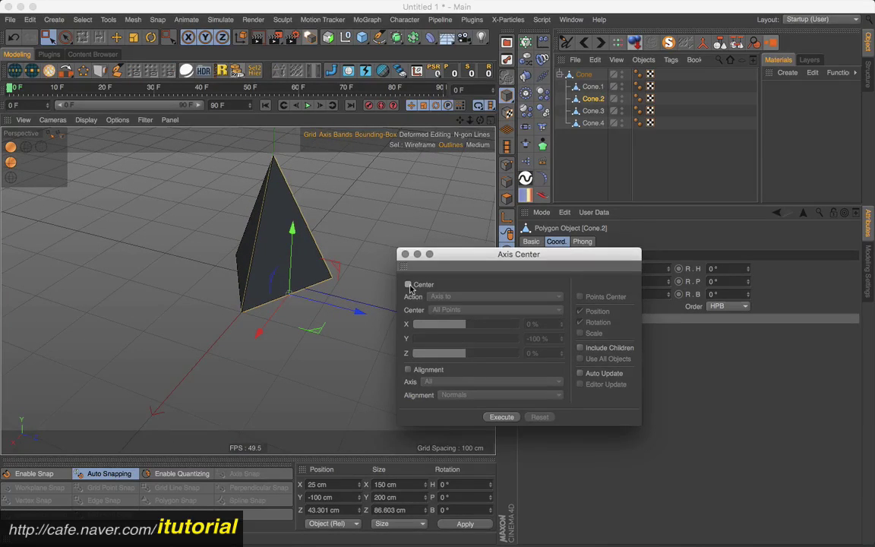
{"action": "left_click", "coordinate": [408, 370]}
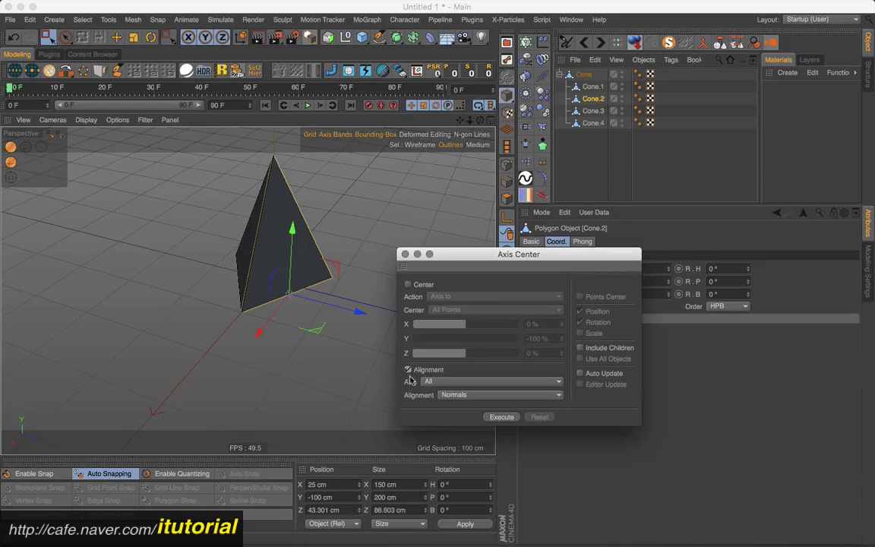
Examine the axis choices for alignment and the rotation order options of Cone.2
{"action": "left_click", "coordinate": [466, 382]}
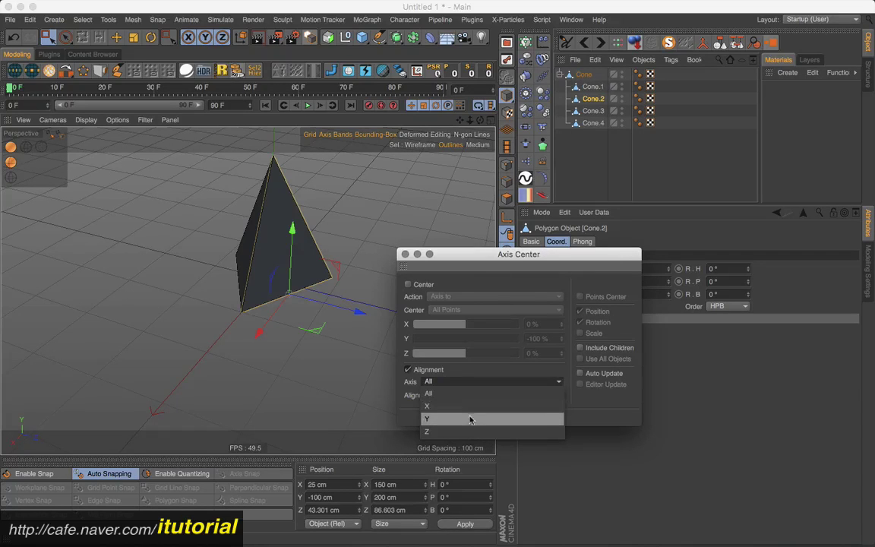
{"action": "left_click_drag", "start_coordinate": [519, 261], "coordinate": [433, 348]}
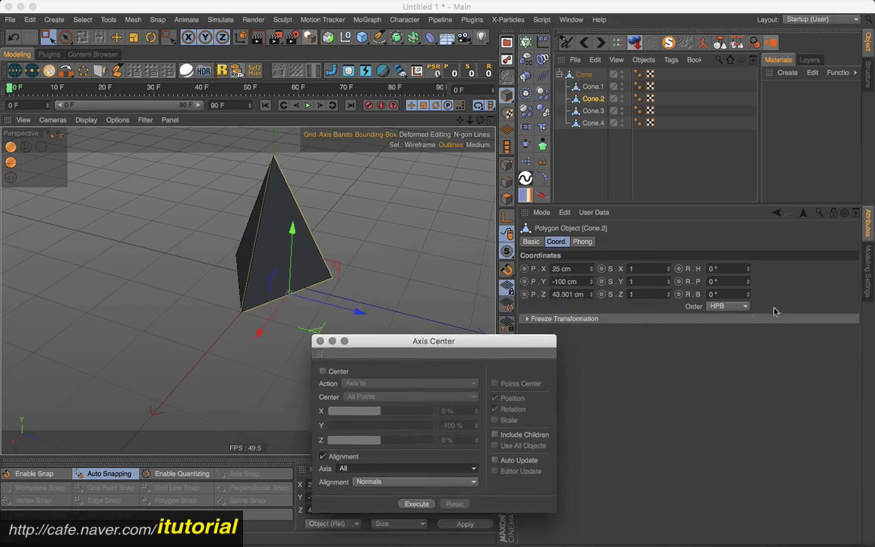
{"action": "left_click", "coordinate": [725, 307]}
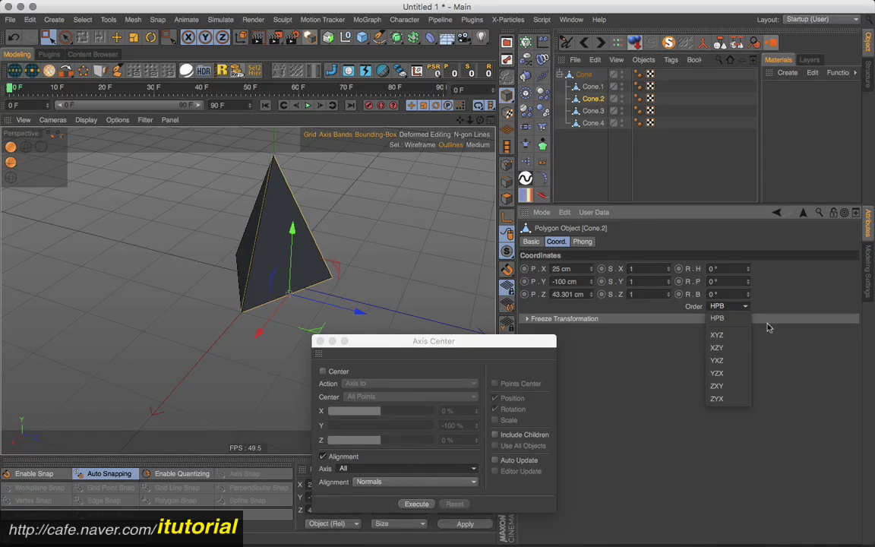
{"action": "left_click", "coordinate": [770, 302]}
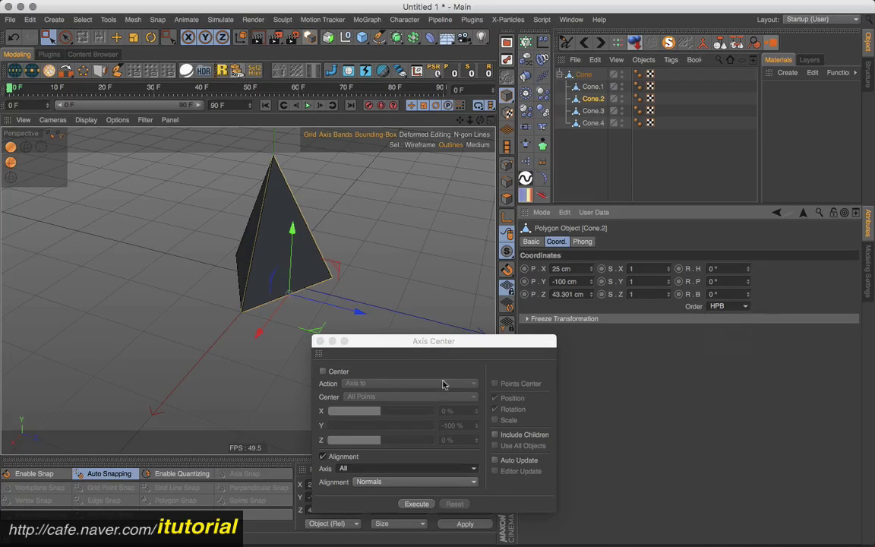
{"action": "left_click_drag", "start_coordinate": [442, 347], "coordinate": [492, 312]}
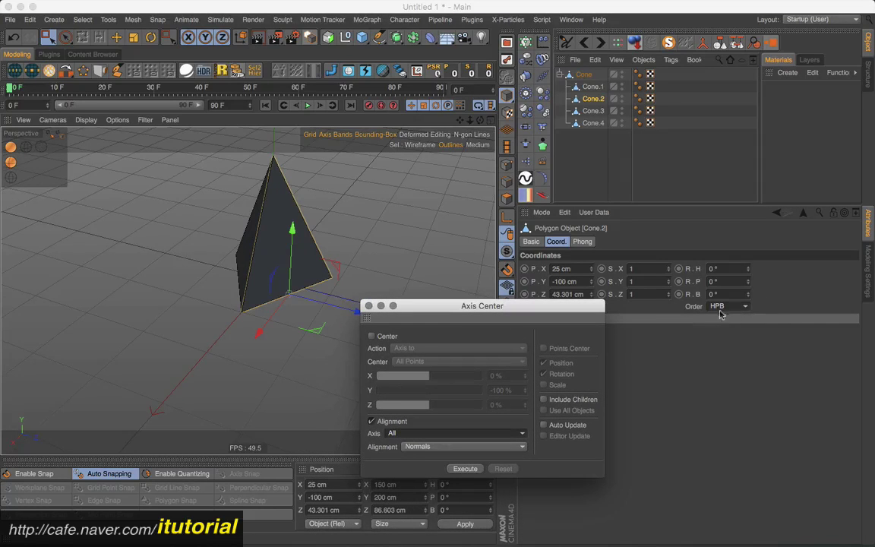
{"action": "left_click_drag", "start_coordinate": [455, 306], "coordinate": [452, 272]}
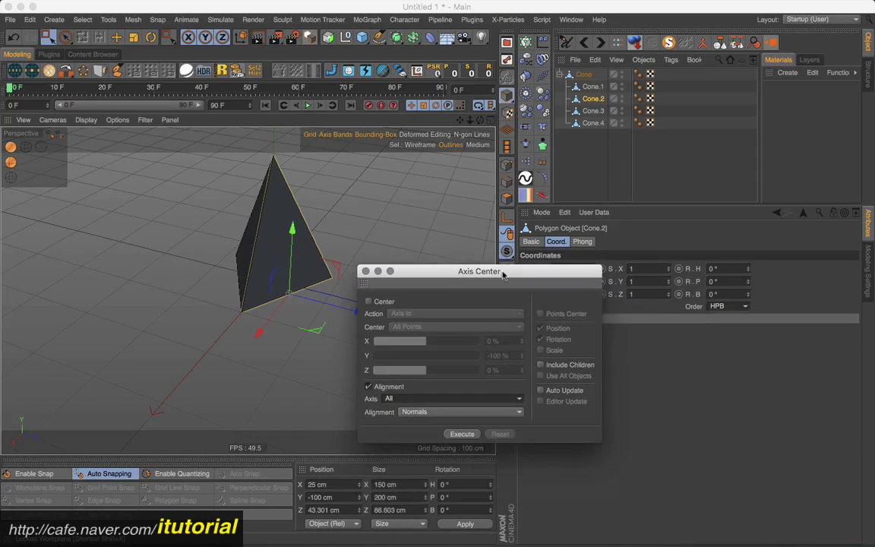
Align the Z axis of Cone.2 to its selected edge with Axis Center, and test a bank rotation before undoing it
{"action": "left_click", "coordinate": [458, 401]}
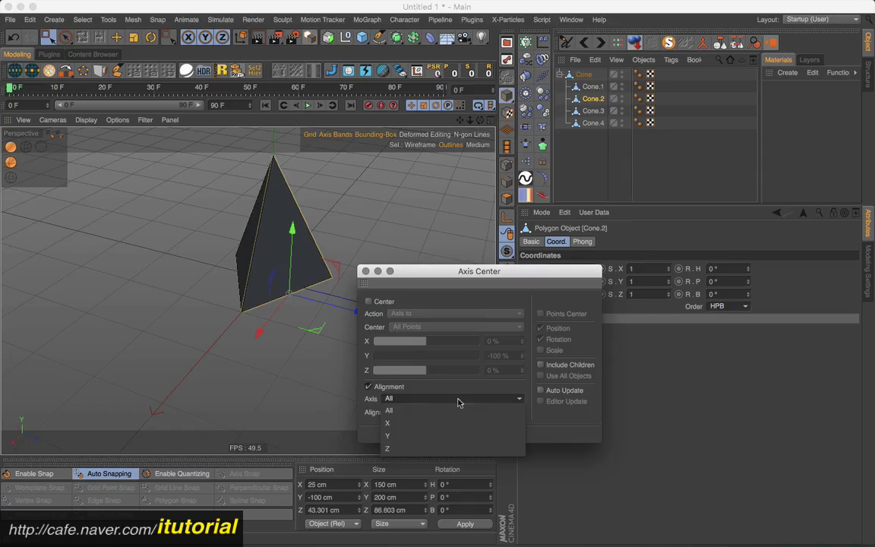
{"action": "left_click", "coordinate": [420, 449]}
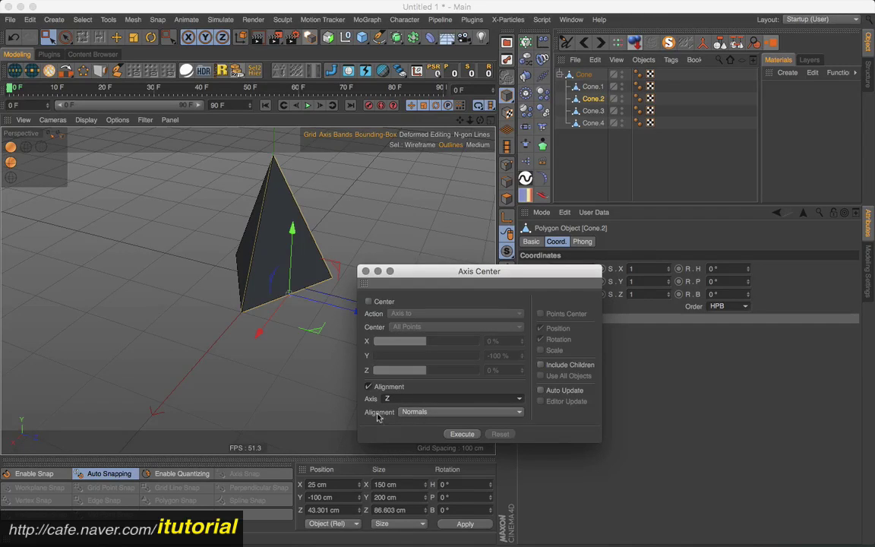
{"action": "left_click", "coordinate": [469, 412]}
{"action": "left_click", "coordinate": [449, 434]}
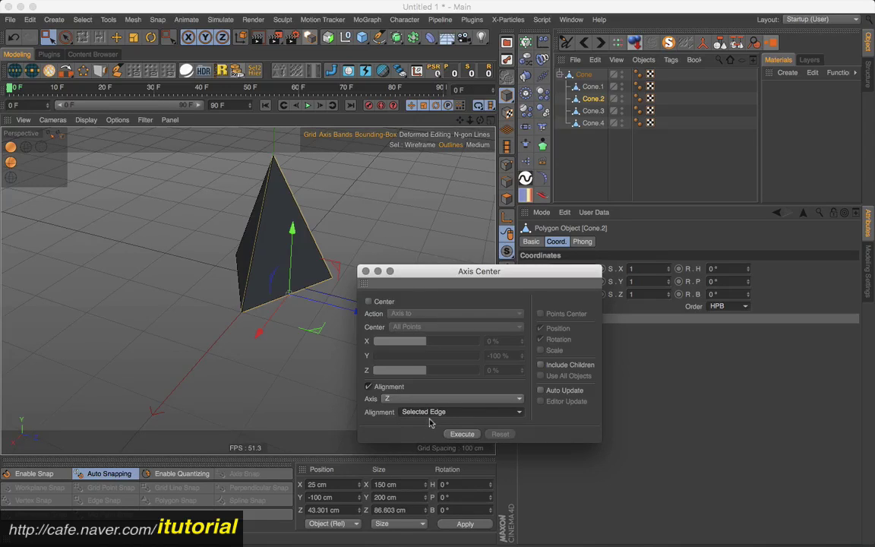
{"action": "left_click_drag", "start_coordinate": [459, 277], "coordinate": [498, 263]}
{"action": "left_click", "coordinate": [499, 420]}
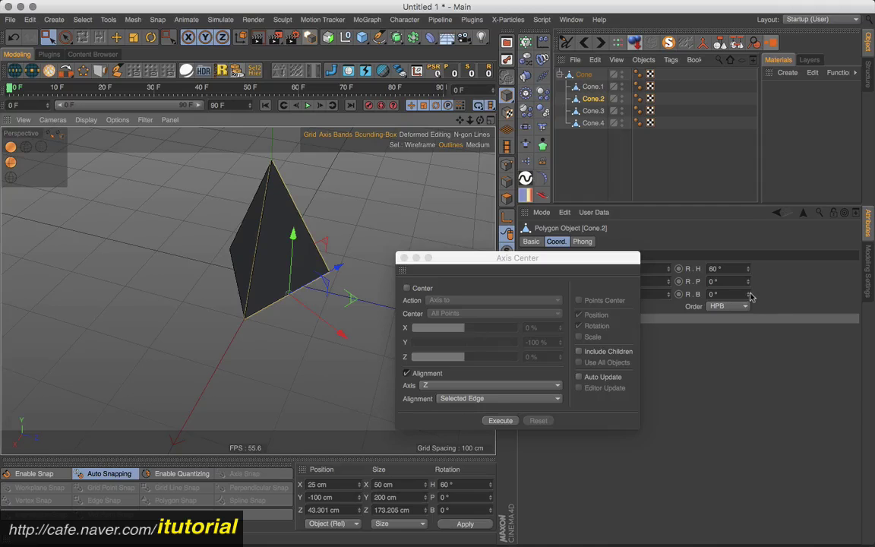
{"action": "left_click_drag", "start_coordinate": [748, 294], "coordinate": [749, 289]}
{"action": "key", "text": "super+z"}
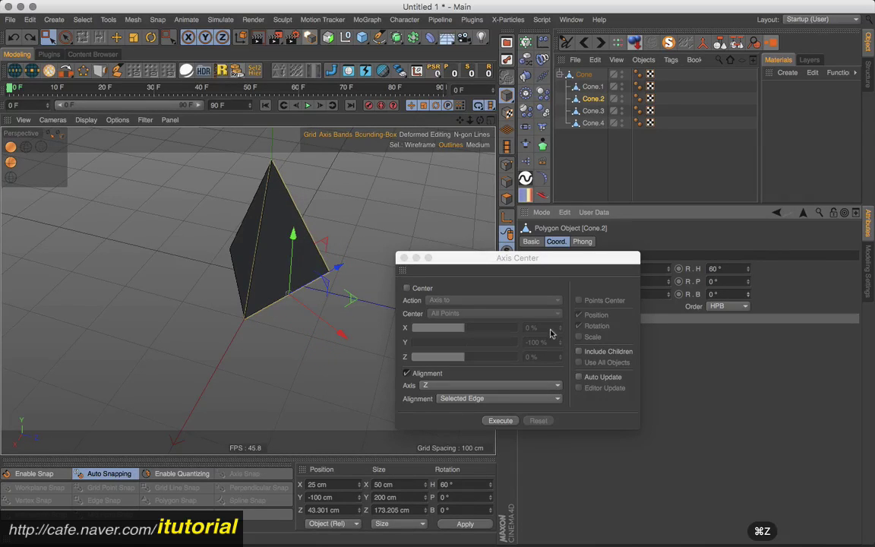
Select Cone.3 and Cone.4 and enable Center in the Axis Center settings
{"action": "left_click", "coordinate": [593, 112]}
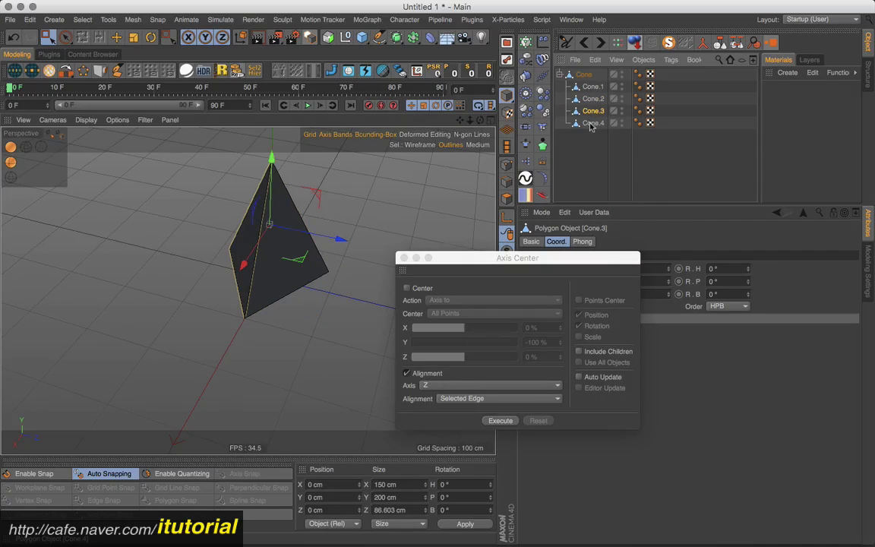
{"action": "left_click", "coordinate": [592, 125], "text": "shift"}
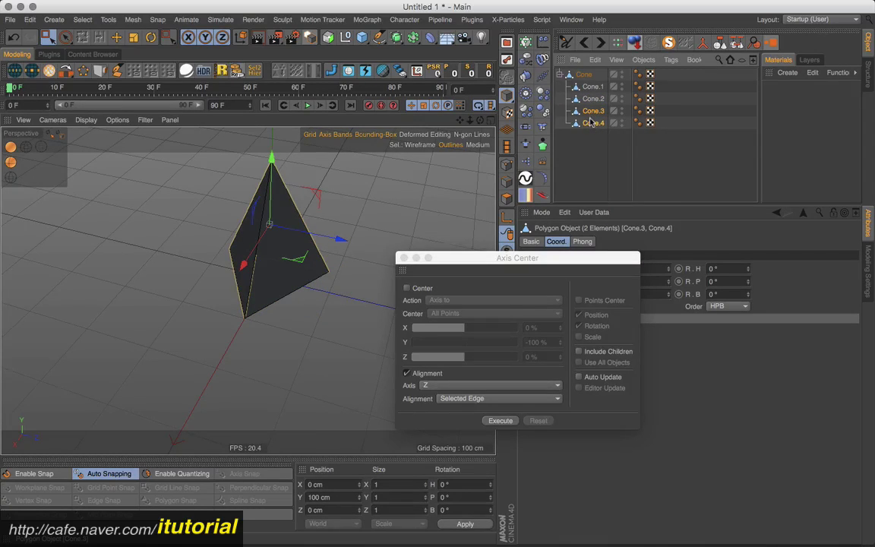
{"action": "left_click", "coordinate": [407, 289]}
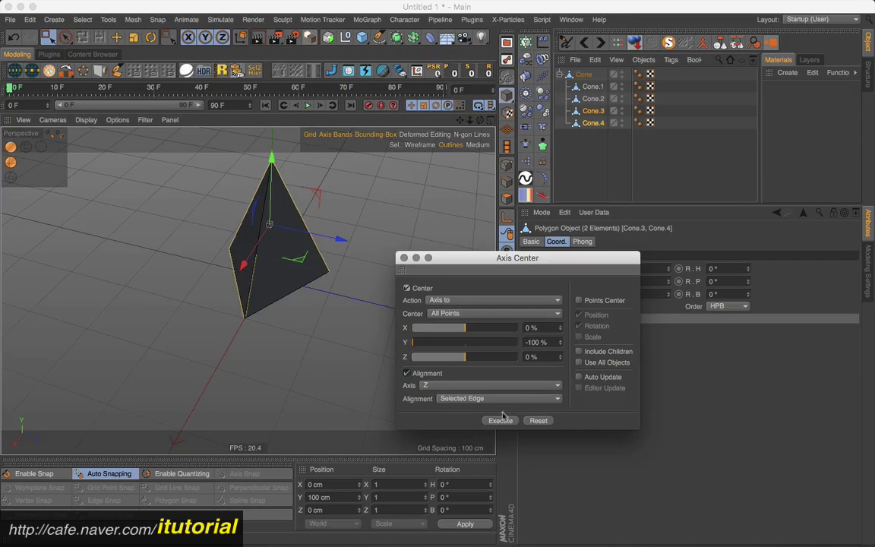
{"action": "left_click", "coordinate": [586, 149]}
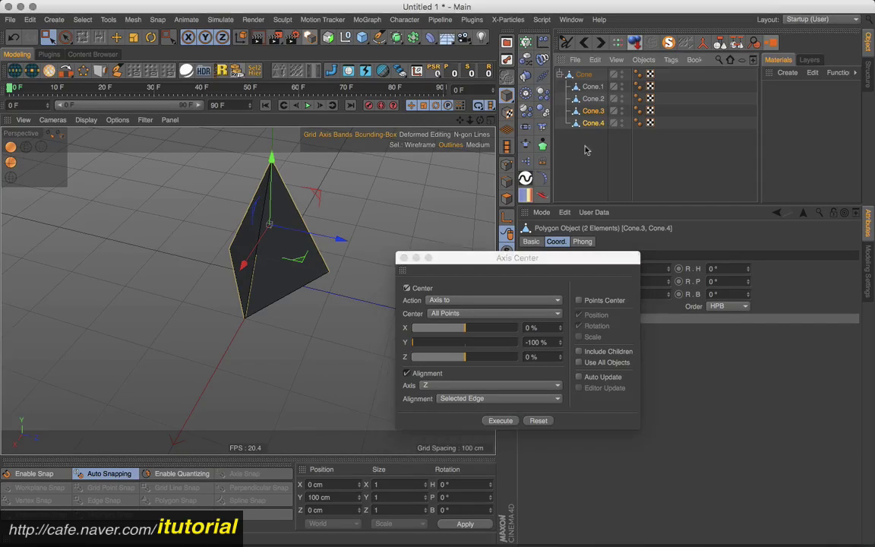
Select the bottom edge of Cone.3 in Edge mode
{"action": "left_click", "coordinate": [594, 110]}
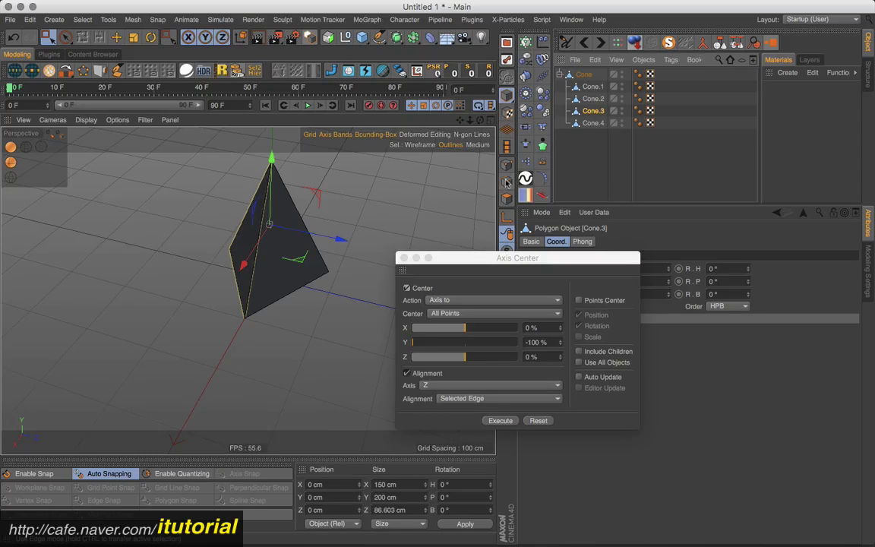
{"action": "left_click", "coordinate": [507, 216]}
{"action": "left_click_drag", "start_coordinate": [258, 309], "coordinate": [384, 292], "text": "alt"}
{"action": "left_click", "coordinate": [506, 180]}
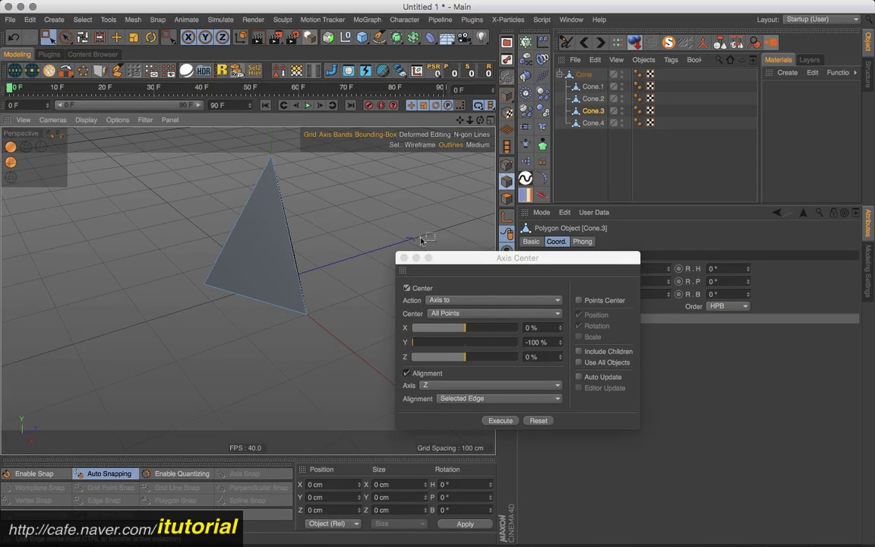
{"action": "left_click", "coordinate": [252, 304]}
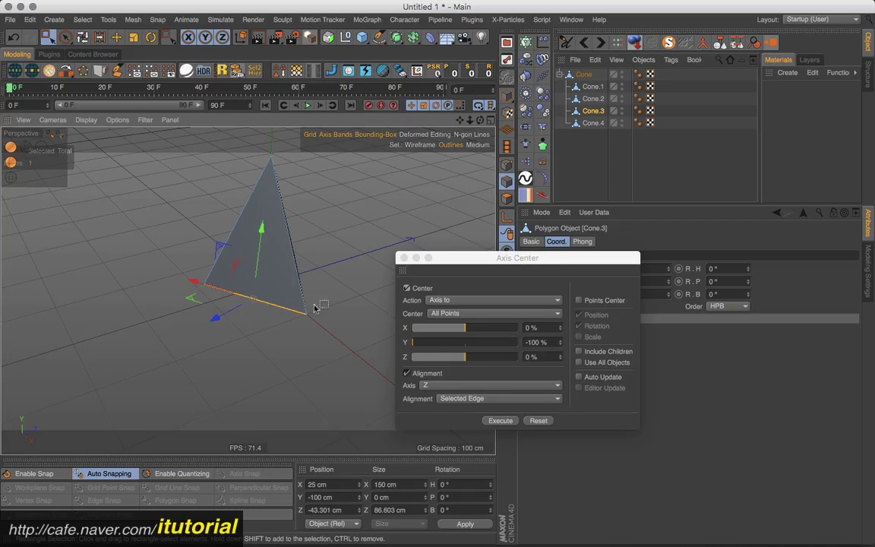
Select the bottom edge of Cone.4, staying in Edge mode
{"action": "left_click_drag", "start_coordinate": [312, 306], "coordinate": [200, 247], "text": "alt"}
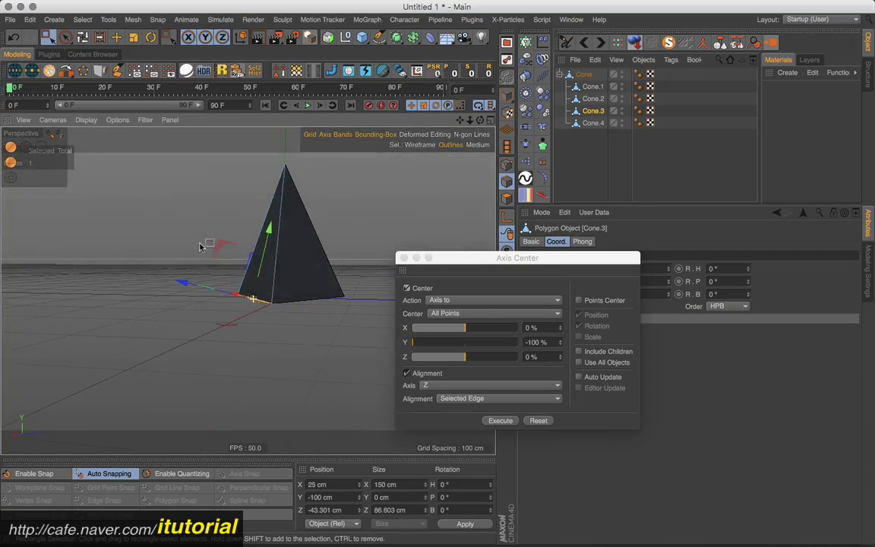
{"action": "left_click", "coordinate": [592, 122]}
{"action": "left_click_drag", "start_coordinate": [331, 249], "coordinate": [226, 293], "text": "alt"}
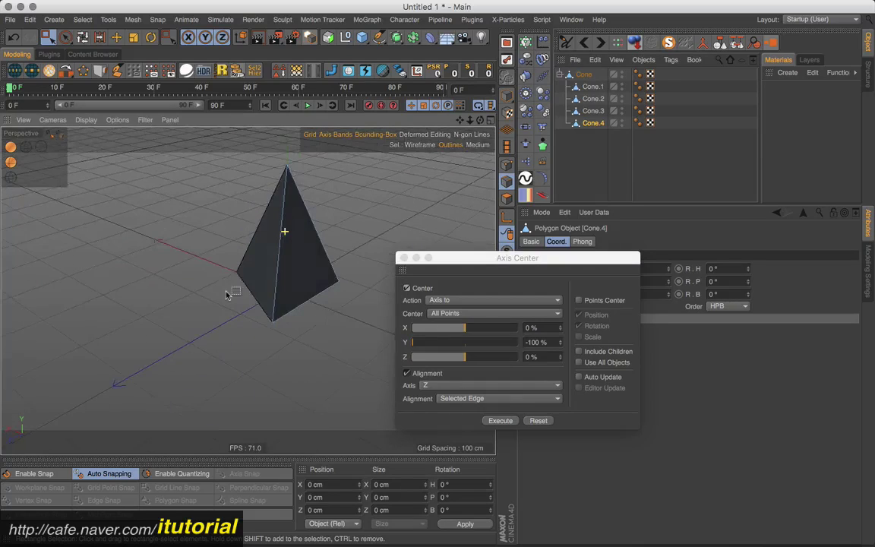
{"action": "left_click", "coordinate": [305, 298]}
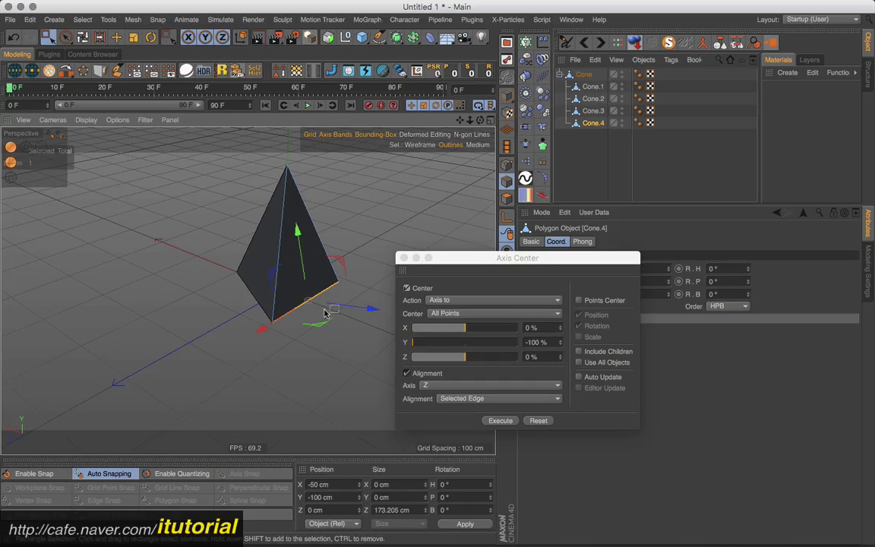
Center the axes of Cone.3 and Cone.4 and align their Z axes to the selected edges in Model mode, and check Cone.3's axis
{"action": "left_click", "coordinate": [593, 110], "text": "ctrl"}
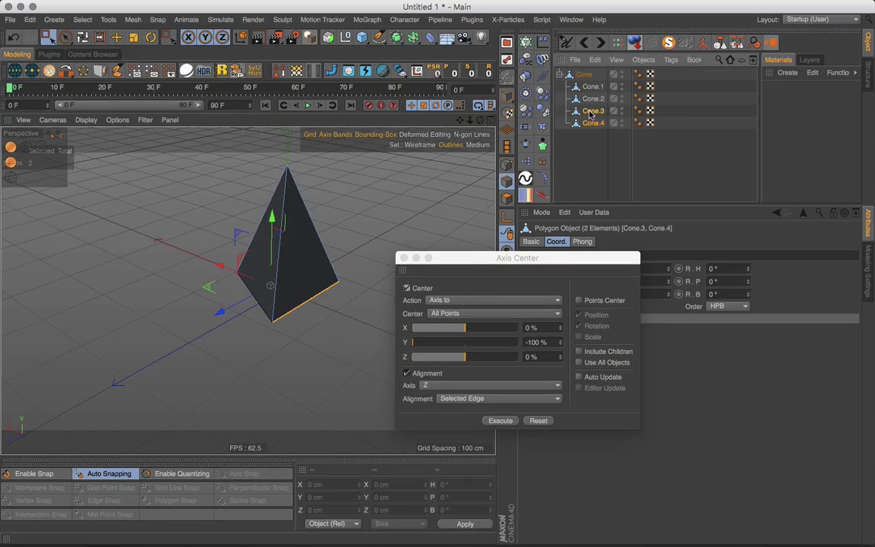
{"action": "left_click_drag", "start_coordinate": [318, 250], "coordinate": [399, 246], "text": "alt"}
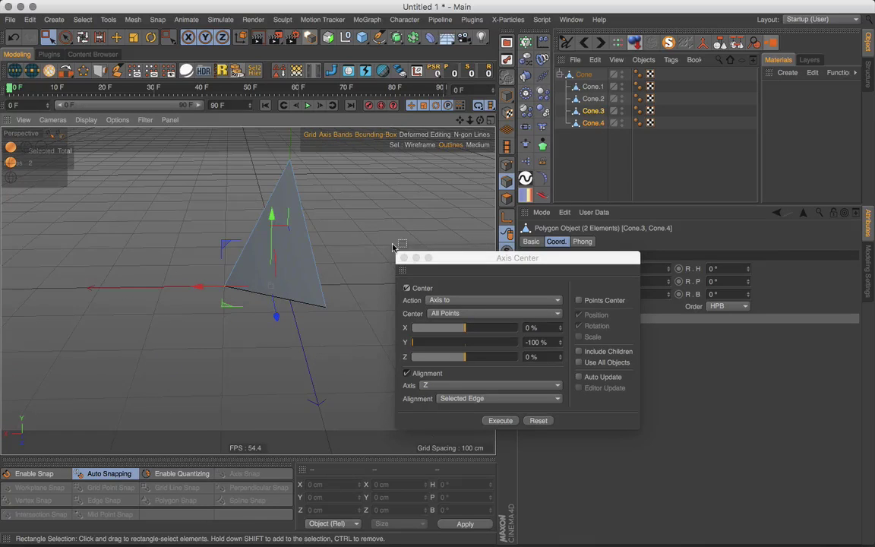
{"action": "left_click", "coordinate": [509, 97]}
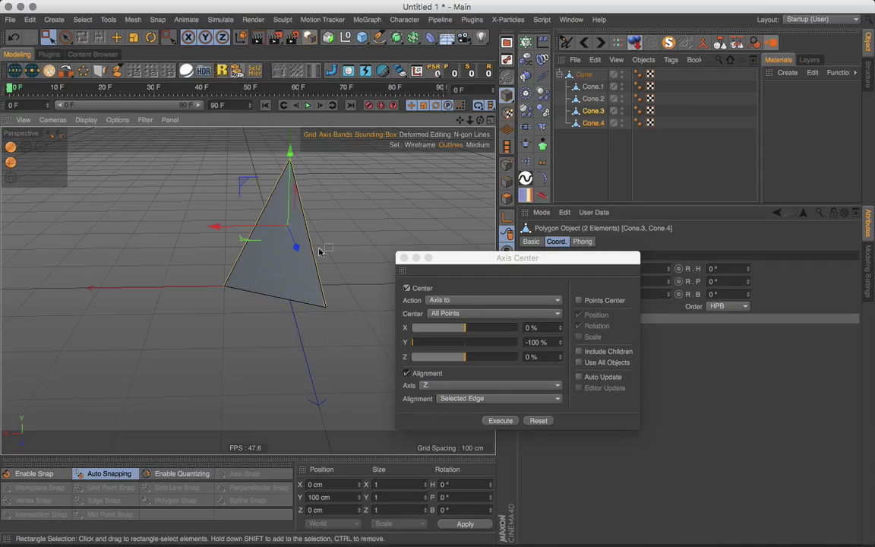
{"action": "left_click", "coordinate": [500, 420]}
{"action": "left_click_drag", "start_coordinate": [348, 312], "coordinate": [189, 293], "text": "alt"}
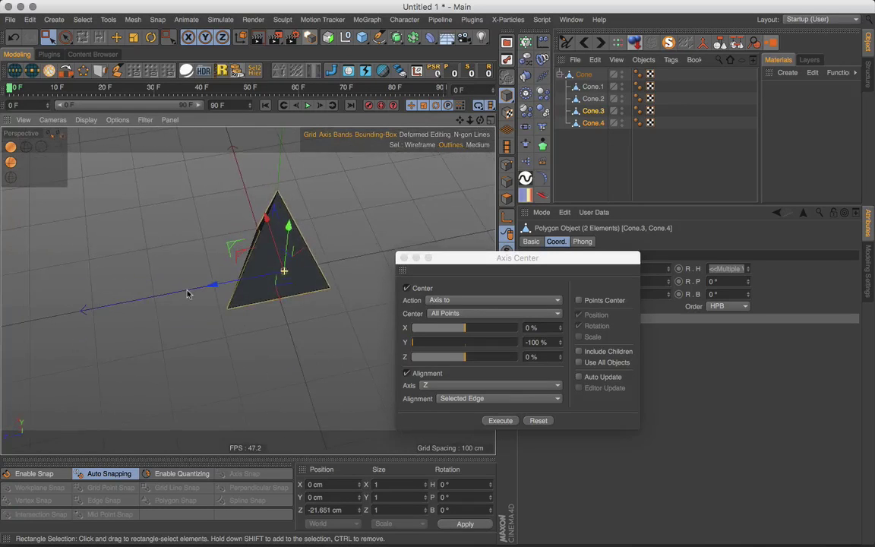
{"action": "left_click", "coordinate": [589, 111]}
{"action": "left_click_drag", "start_coordinate": [414, 218], "coordinate": [258, 205], "text": "alt"}
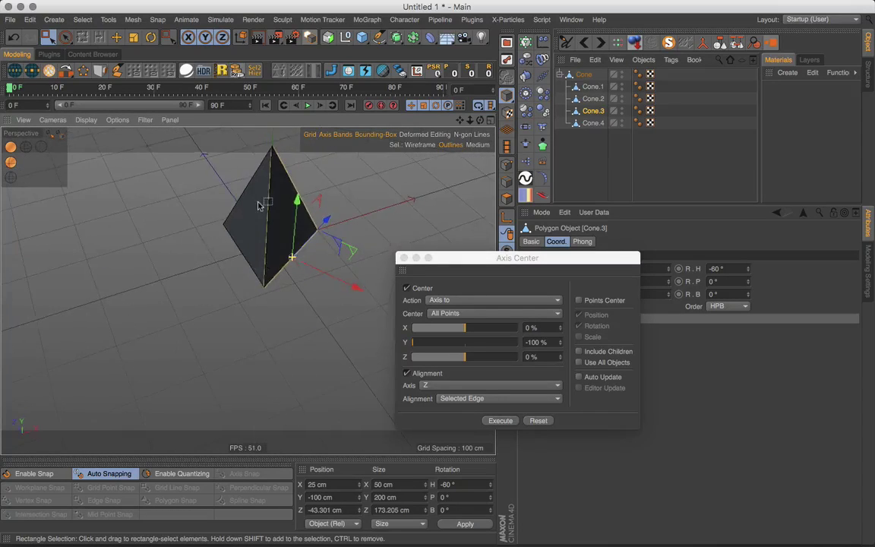
Move Cone.4's axis onto its bottom edge using Axis Center with Alignment disabled and X at 100%
{"action": "left_click", "coordinate": [592, 123]}
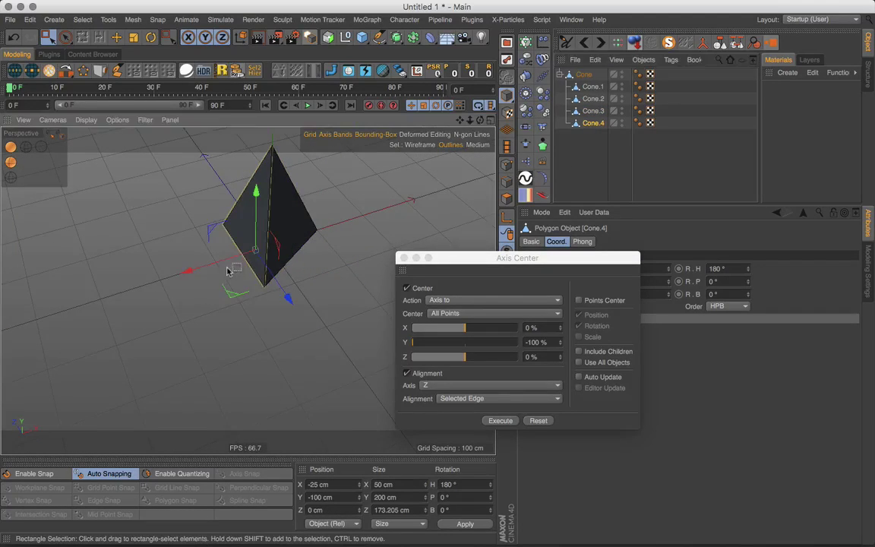
{"action": "left_click_drag", "start_coordinate": [228, 271], "coordinate": [459, 286], "text": "alt"}
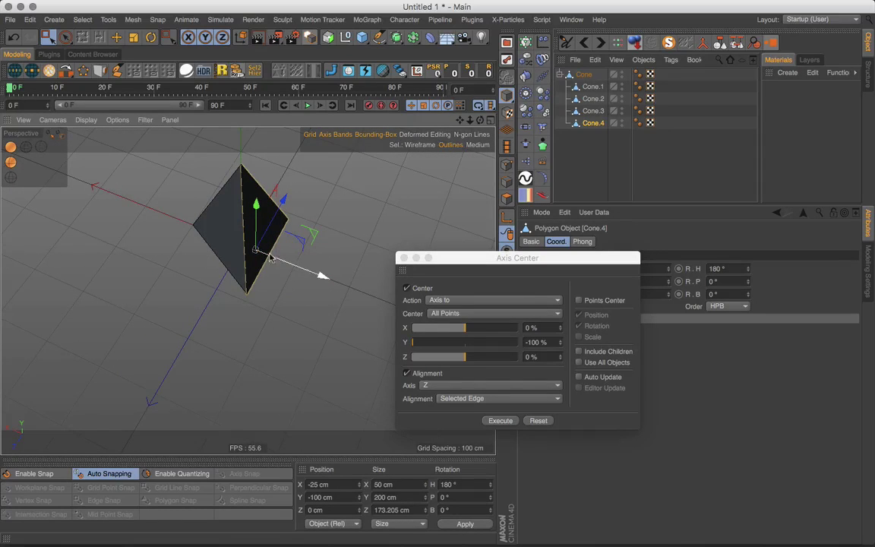
{"action": "left_click", "coordinate": [406, 374]}
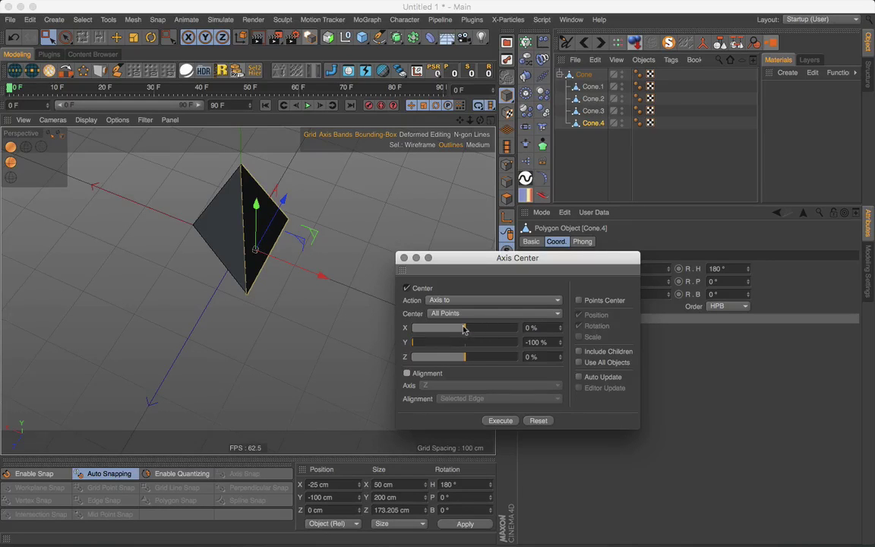
{"action": "left_click_drag", "start_coordinate": [464, 328], "coordinate": [531, 326]}
{"action": "left_click", "coordinate": [501, 420]}
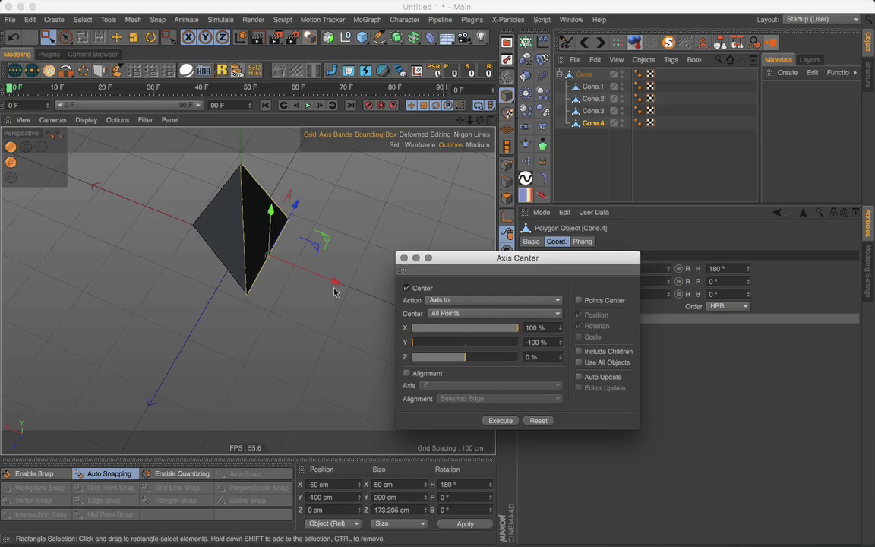
Check the axis placement of Cone.2, Cone.3 and Cone.4, and close the Axis Center settings
{"action": "left_click_drag", "start_coordinate": [268, 250], "coordinate": [381, 239], "text": "alt"}
{"action": "left_click", "coordinate": [255, 227]}
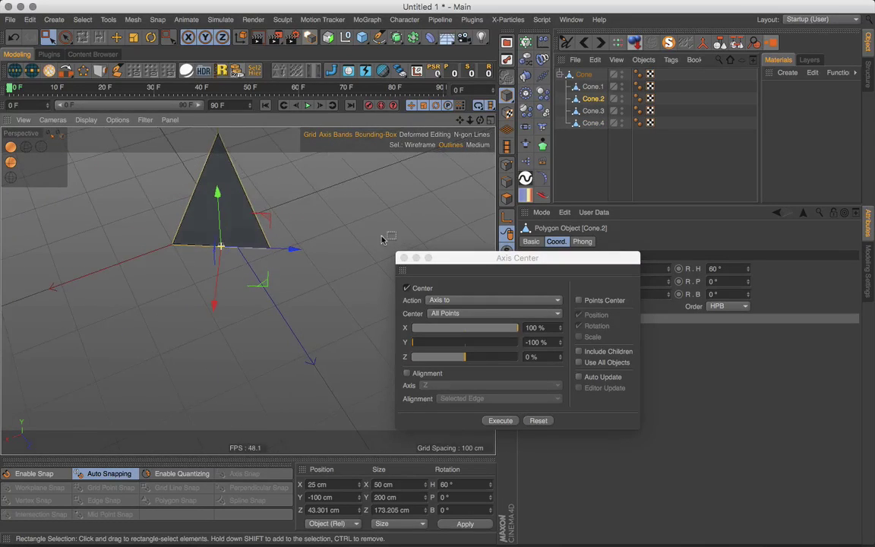
{"action": "left_click", "coordinate": [589, 113]}
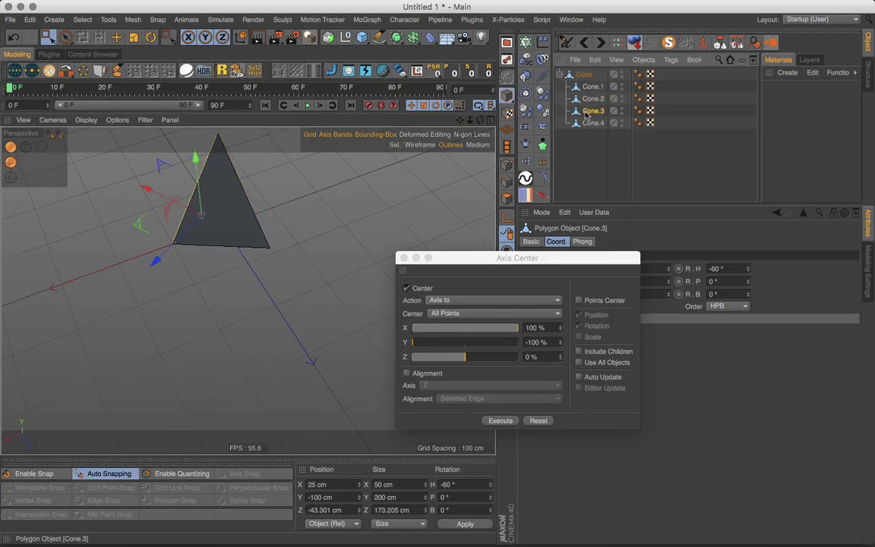
{"action": "left_click_drag", "start_coordinate": [332, 203], "coordinate": [140, 247], "text": "alt"}
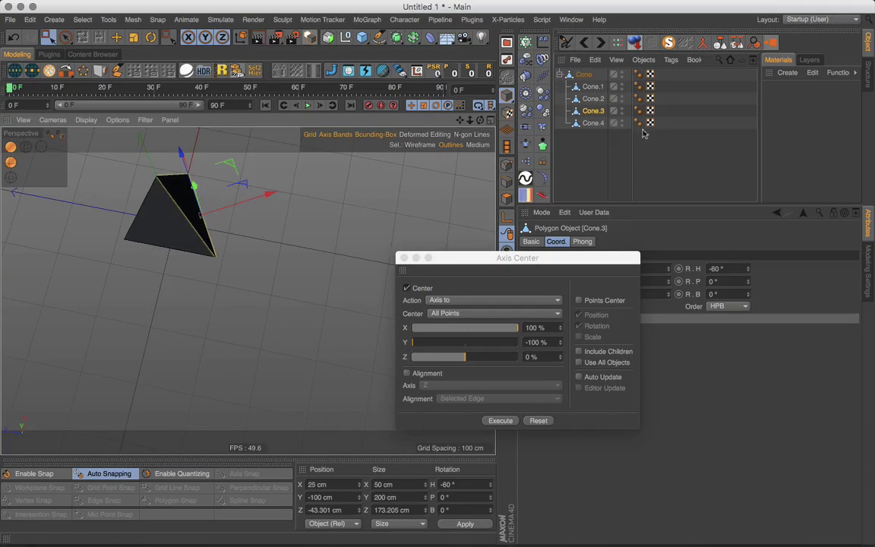
{"action": "left_click", "coordinate": [593, 123]}
{"action": "left_click_drag", "start_coordinate": [293, 257], "coordinate": [318, 255], "text": "alt"}
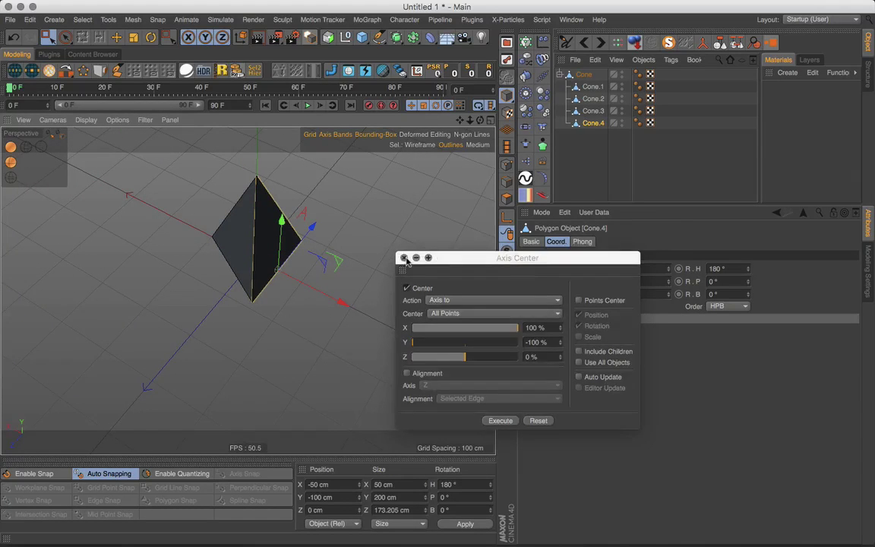
{"action": "left_click", "coordinate": [404, 257]}
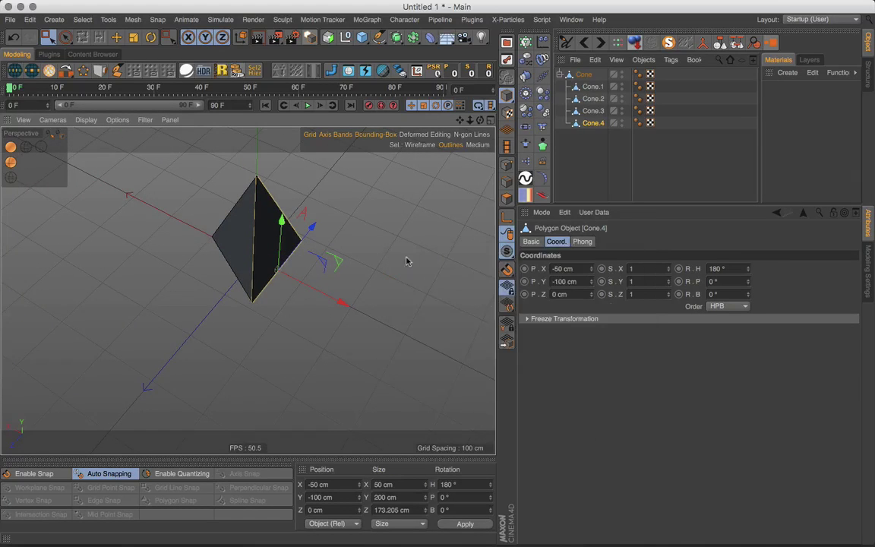
Test a 20° bank rotation on Cone.2, Cone.3 and Cone.4 together, and undo it
{"action": "left_click", "coordinate": [592, 99], "text": "shift"}
{"action": "left_click_drag", "start_coordinate": [338, 230], "coordinate": [390, 191], "text": "alt"}
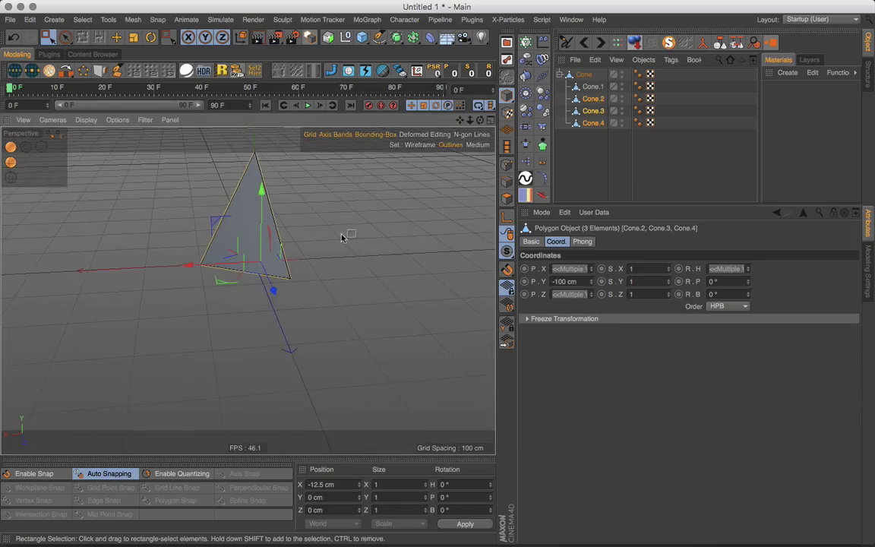
{"action": "left_click_drag", "start_coordinate": [342, 238], "coordinate": [341, 242], "text": "alt"}
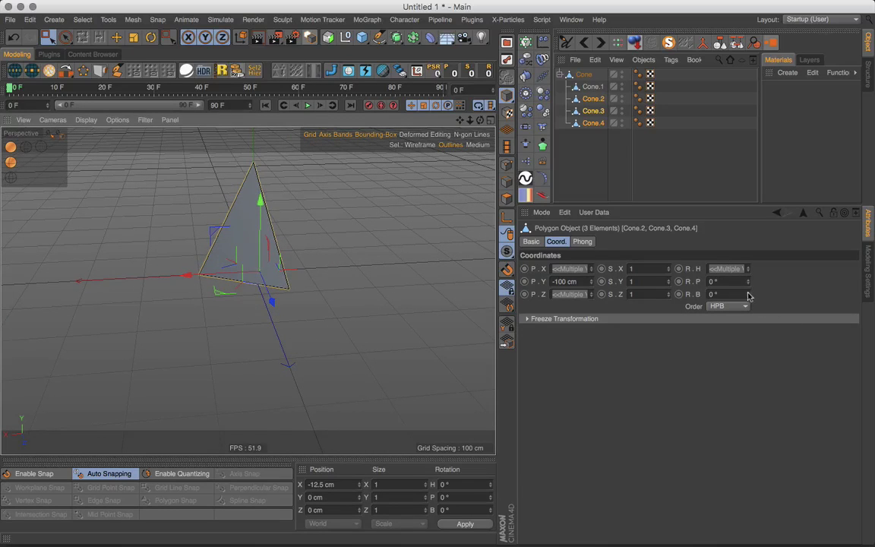
{"action": "mouse_move", "coordinate": [747, 294]}
{"action": "left_mouse_down"}
{"action": "mouse_move", "coordinate": [754, 254]}
{"action": "mouse_move", "coordinate": [751, 291]}
{"action": "mouse_move", "coordinate": [751, 260]}
{"action": "mouse_move", "coordinate": [751, 284]}
{"action": "left_mouse_up"}
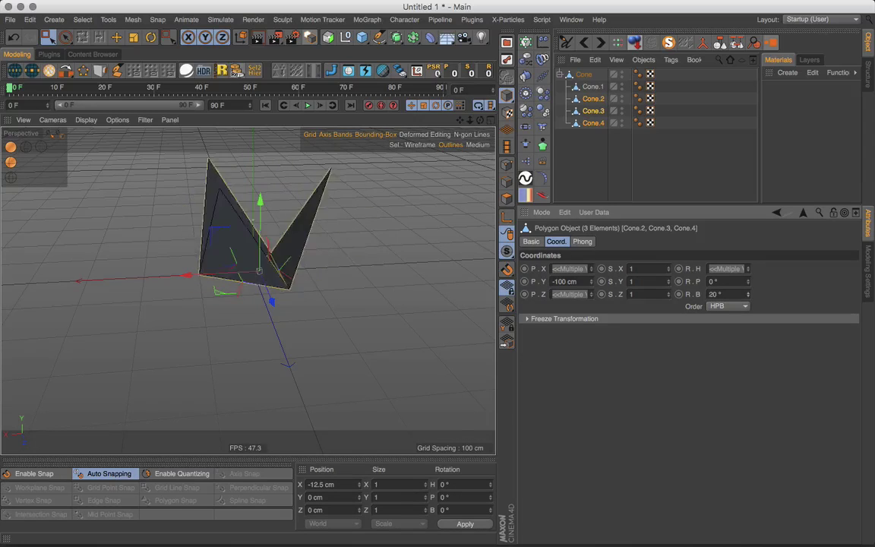
{"action": "key", "text": "super+z"}
{"action": "key", "text": "super+z"}
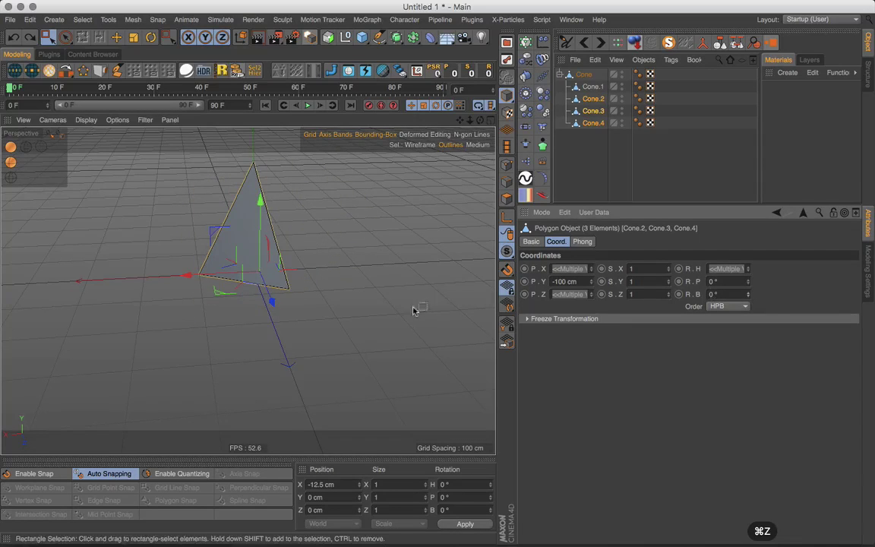
Try resetting Cone.2's position and rotation to zero, and undo the reset
{"action": "left_click_drag", "start_coordinate": [414, 310], "coordinate": [319, 292], "text": "alt"}
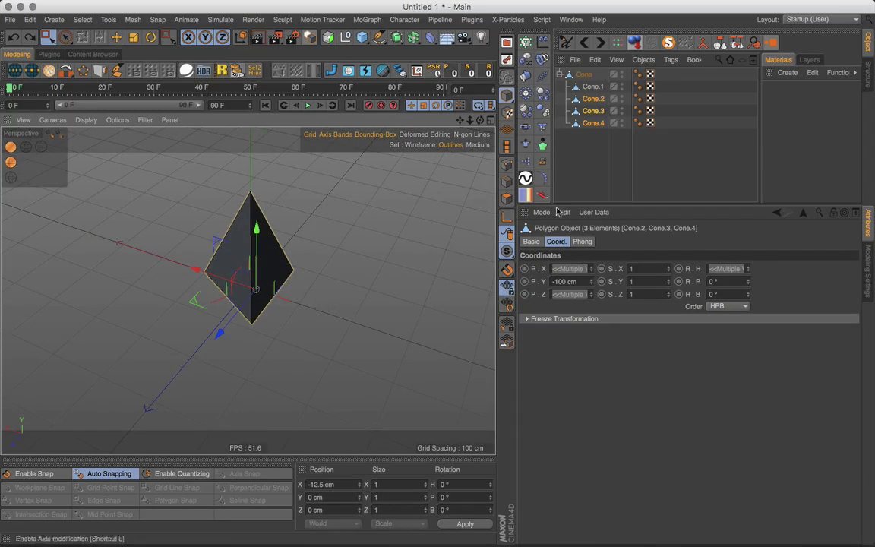
{"action": "left_click", "coordinate": [596, 142]}
{"action": "left_click", "coordinate": [592, 99]}
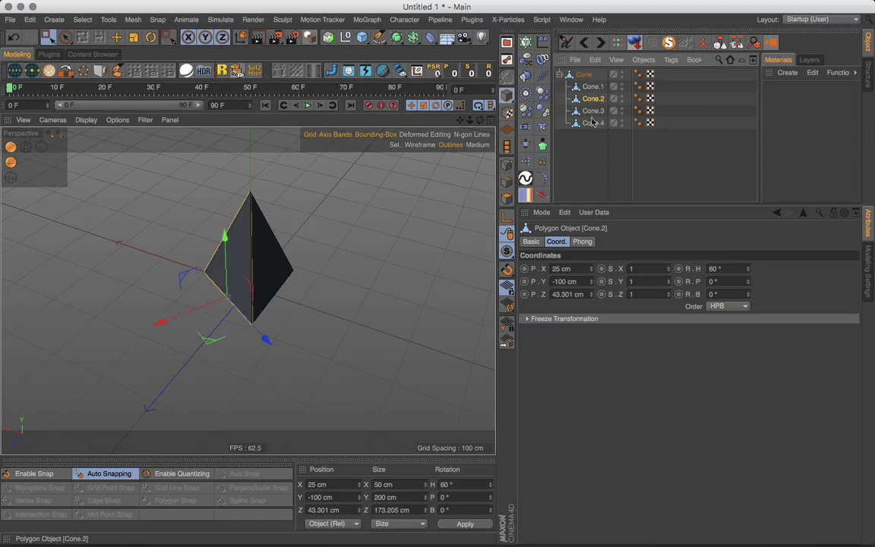
{"action": "left_click_drag", "start_coordinate": [241, 302], "coordinate": [357, 309], "text": "alt"}
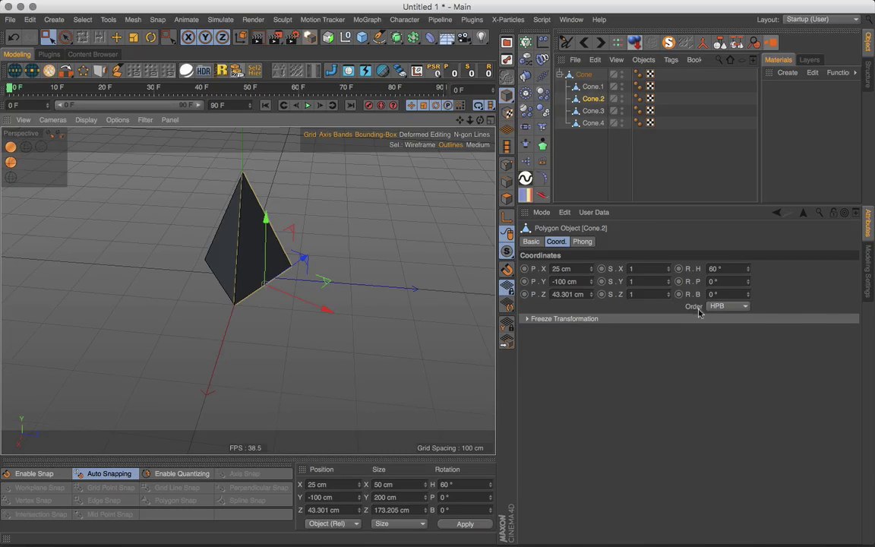
{"action": "left_click", "coordinate": [389, 67]}
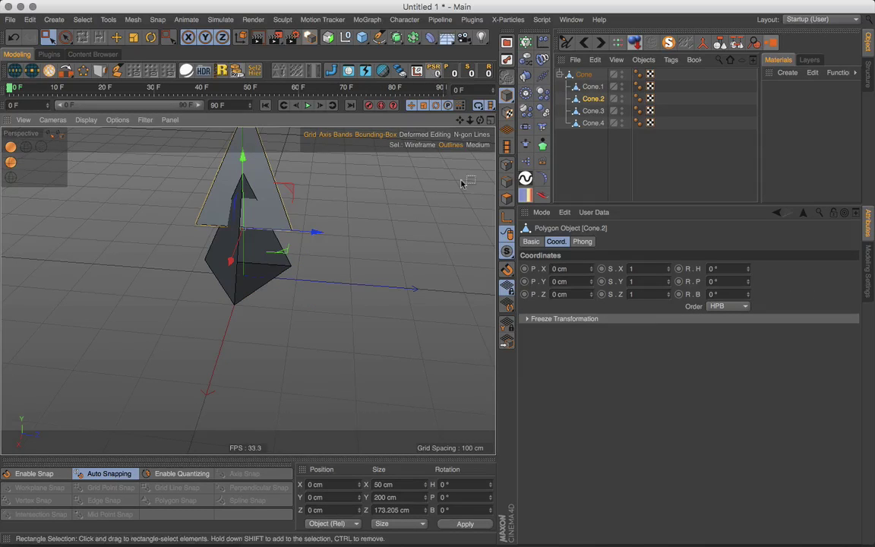
{"action": "key", "text": "super+z"}
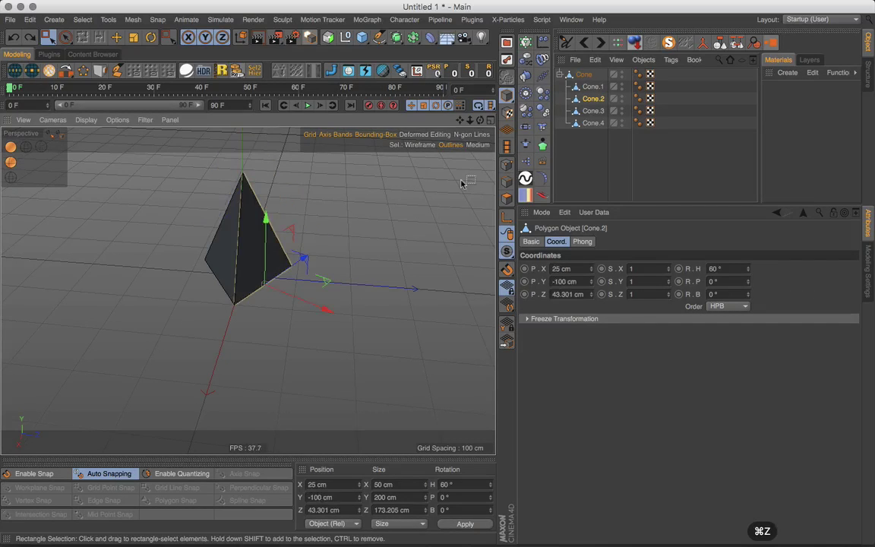
Align Cone.2's Y axis to its selected edge using Axis Center
{"action": "left_click", "coordinate": [417, 73]}
{"action": "left_click", "coordinate": [396, 425]}
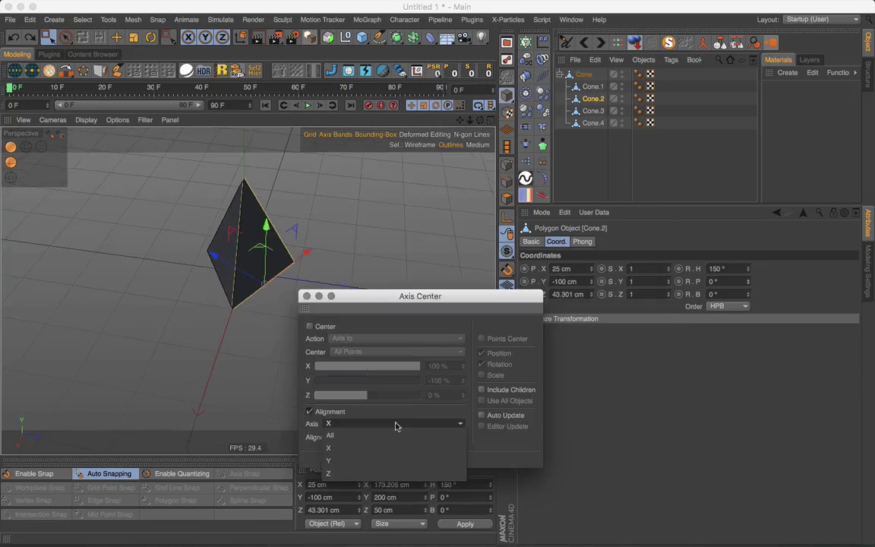
{"action": "left_click", "coordinate": [373, 461]}
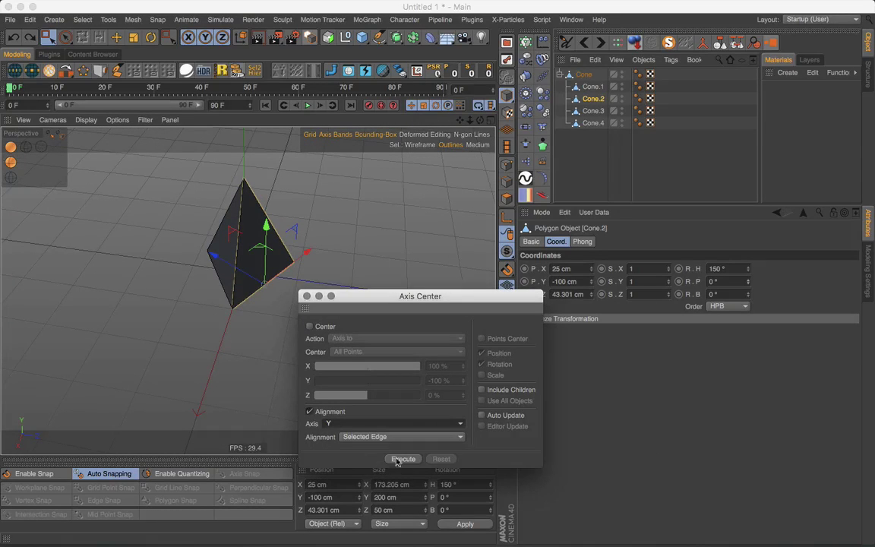
{"action": "left_click", "coordinate": [401, 458]}
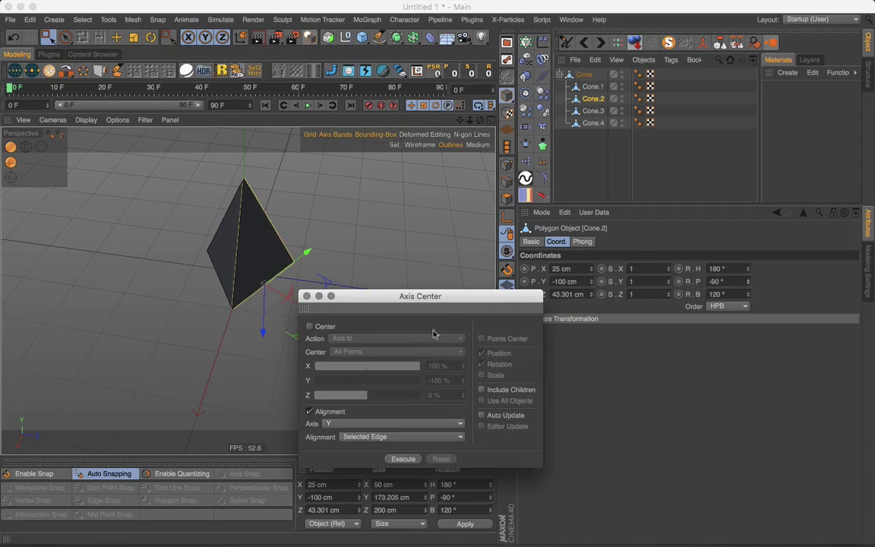
{"action": "left_click_drag", "start_coordinate": [440, 296], "coordinate": [370, 345]}
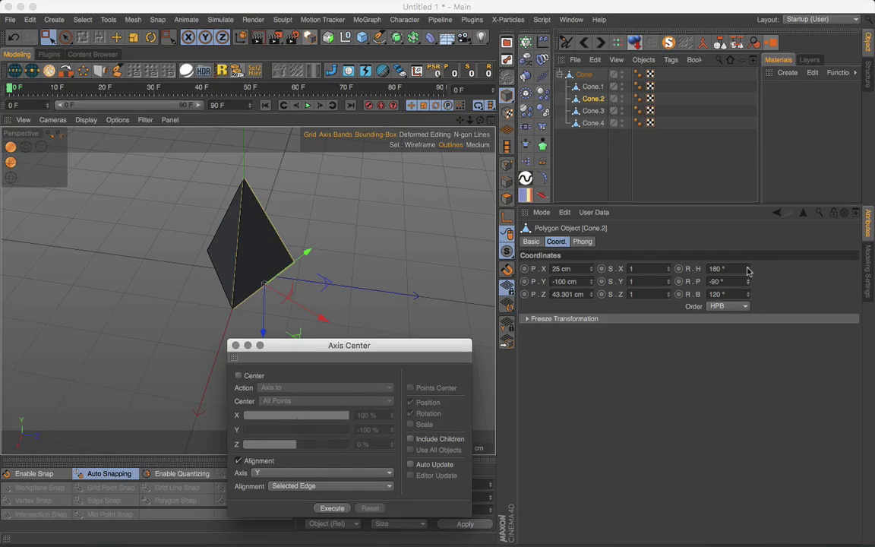
Try a different heading rotation on Cone.2, undo it, and close the Axis Center settings
{"action": "mouse_move", "coordinate": [748, 269]}
{"action": "left_mouse_down"}
{"action": "mouse_move", "coordinate": [748, 294]}
{"action": "mouse_move", "coordinate": [748, 248]}
{"action": "mouse_move", "coordinate": [749, 270]}
{"action": "left_mouse_up"}
{"action": "key", "text": "super+z"}
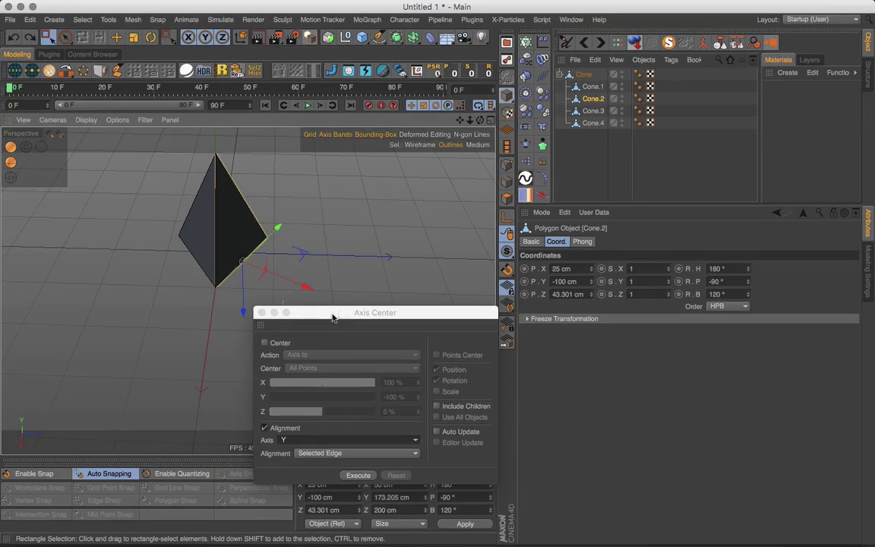
{"action": "left_click", "coordinate": [266, 307]}
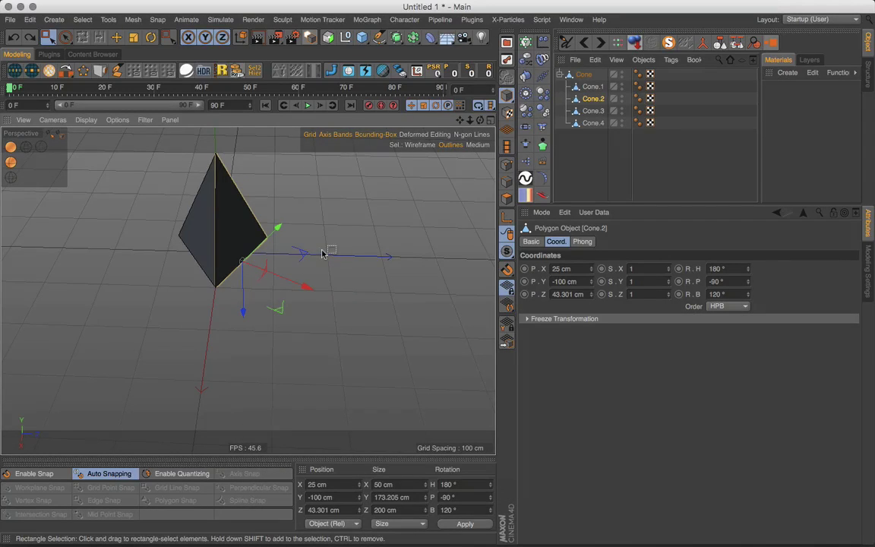
Test Cone.2's heading, pitch and bank rotations one after another, undoing each change
{"action": "middle_click_drag", "start_coordinate": [322, 254], "coordinate": [328, 259], "text": "alt"}
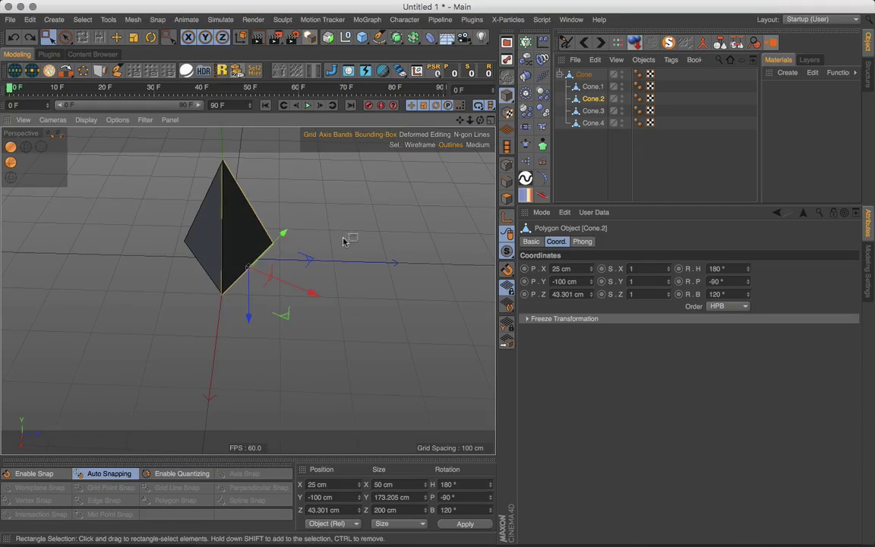
{"action": "left_click_drag", "start_coordinate": [313, 217], "coordinate": [318, 230], "text": "alt"}
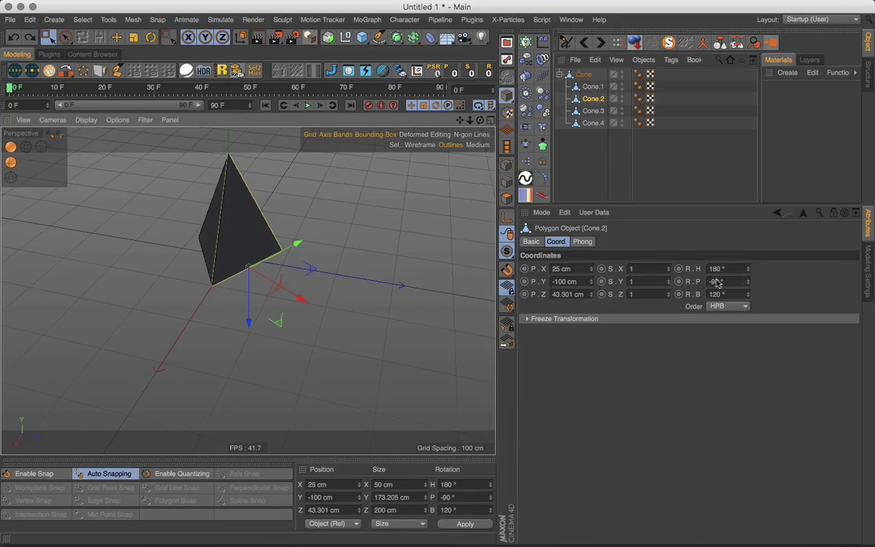
{"action": "left_click_drag", "start_coordinate": [749, 269], "coordinate": [749, 243]}
{"action": "key", "text": "super+z"}
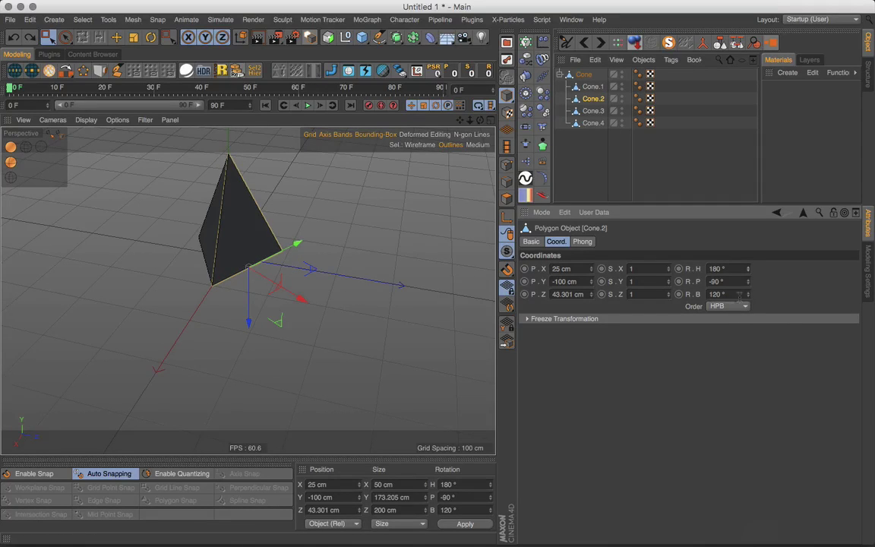
{"action": "left_click_drag", "start_coordinate": [749, 284], "coordinate": [748, 297]}
{"action": "key", "text": "super+z"}
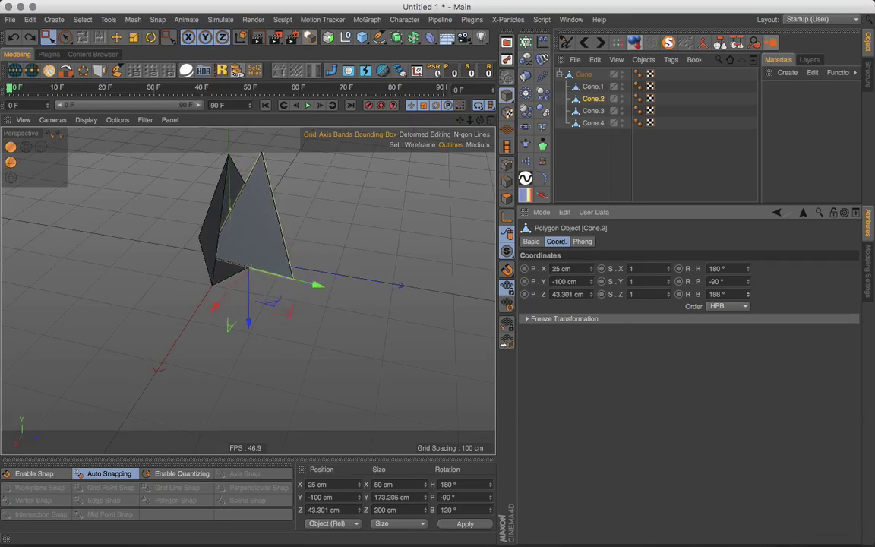
{"action": "key", "text": "super+z"}
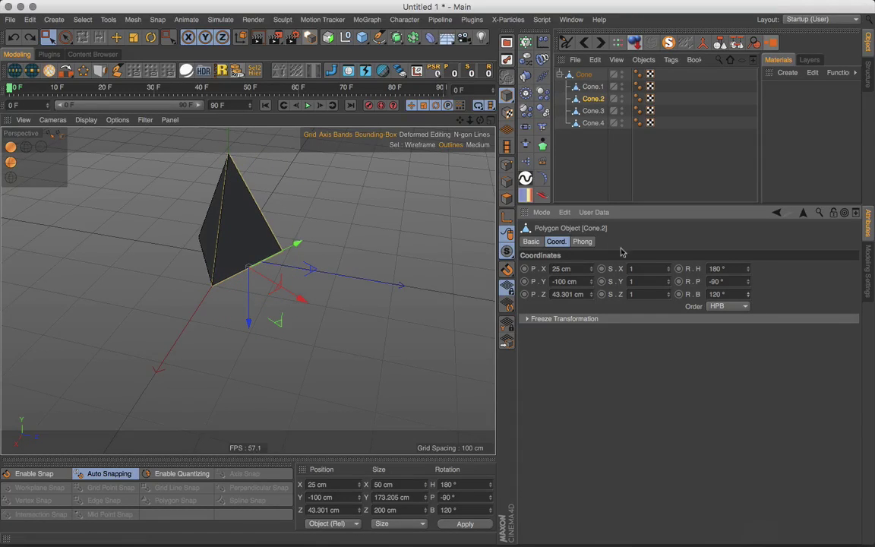
{"action": "left_click_drag", "start_coordinate": [749, 268], "coordinate": [748, 267]}
{"action": "key", "text": "super+z"}
{"action": "middle_click_drag", "start_coordinate": [305, 259], "coordinate": [323, 285], "text": "alt"}
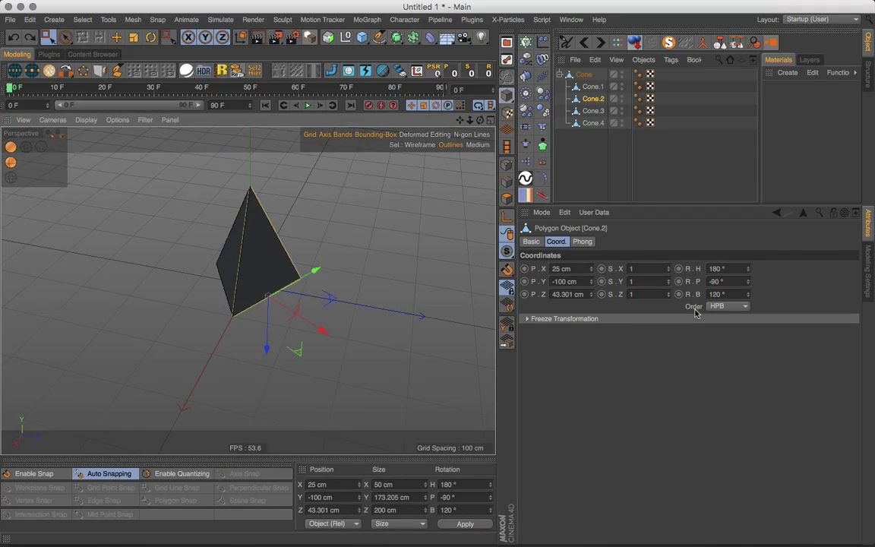
Set Cone.2's rotation order to YXZ, test its Y rotation, and check the other available orders
{"action": "left_click", "coordinate": [742, 307]}
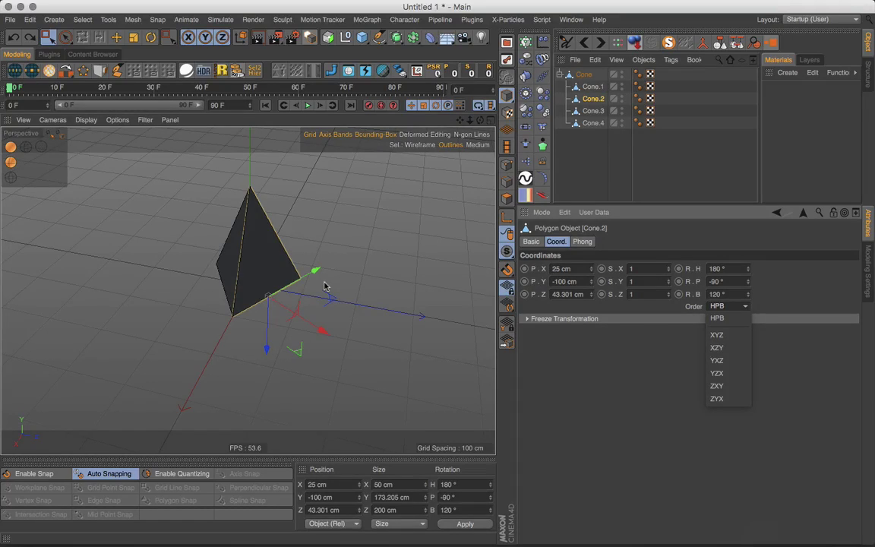
{"action": "left_click", "coordinate": [731, 361]}
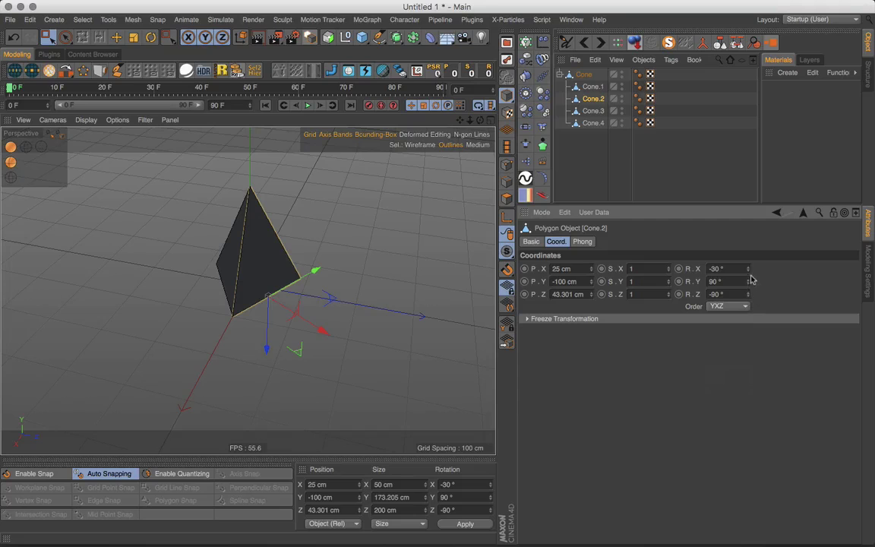
{"action": "mouse_move", "coordinate": [748, 284]}
{"action": "left_mouse_down"}
{"action": "mouse_move", "coordinate": [747, 265]}
{"action": "mouse_move", "coordinate": [748, 285]}
{"action": "left_mouse_up"}
{"action": "left_click", "coordinate": [744, 306]}
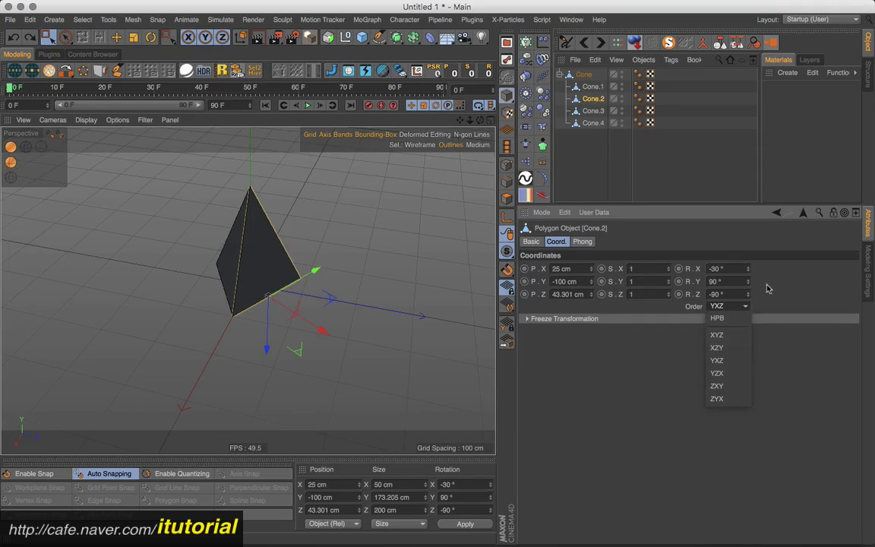
{"action": "left_click", "coordinate": [689, 256]}
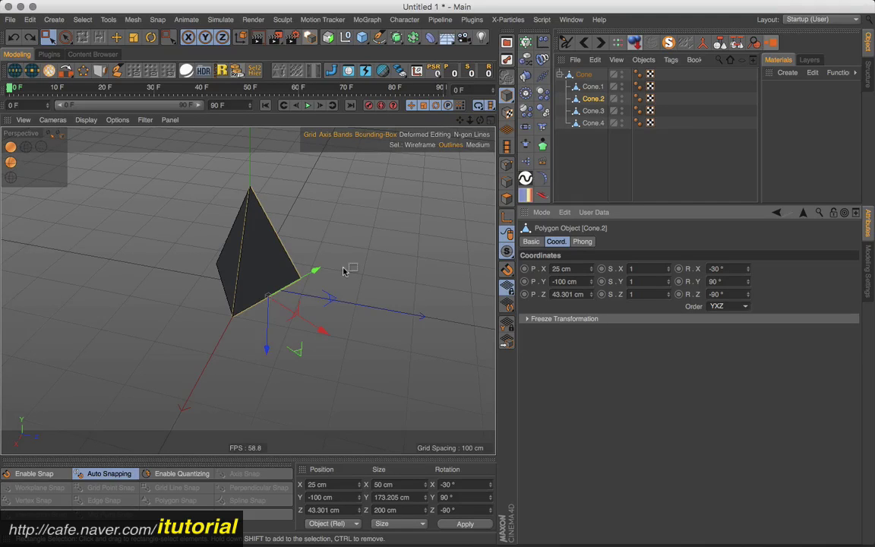
Align Cone.2's Z axis to its selected edge with Axis Center, and close the settings
{"action": "left_click", "coordinate": [417, 70]}
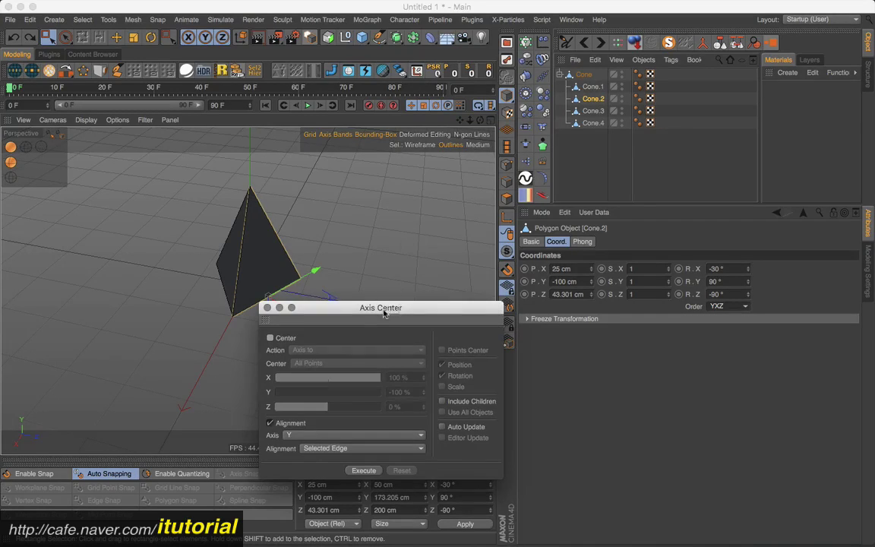
{"action": "left_click_drag", "start_coordinate": [348, 310], "coordinate": [486, 269]}
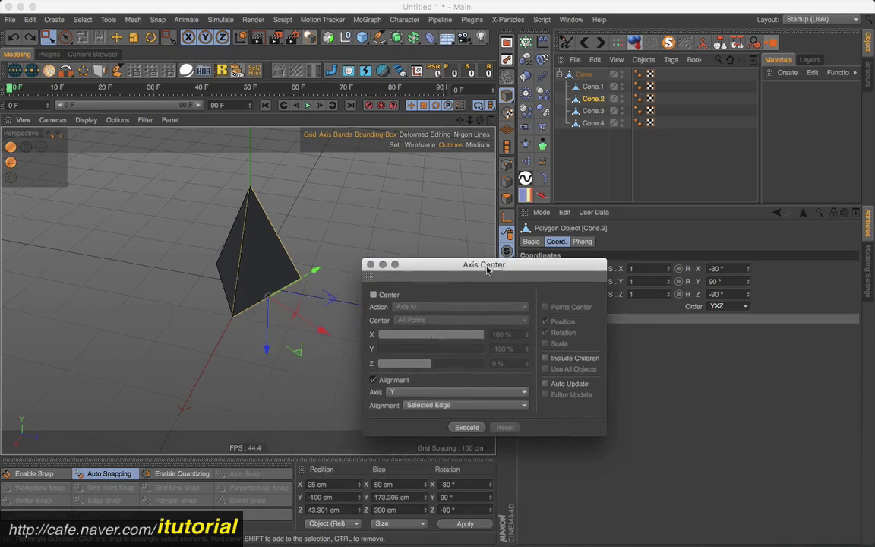
{"action": "left_click", "coordinate": [418, 392]}
{"action": "left_click", "coordinate": [416, 439]}
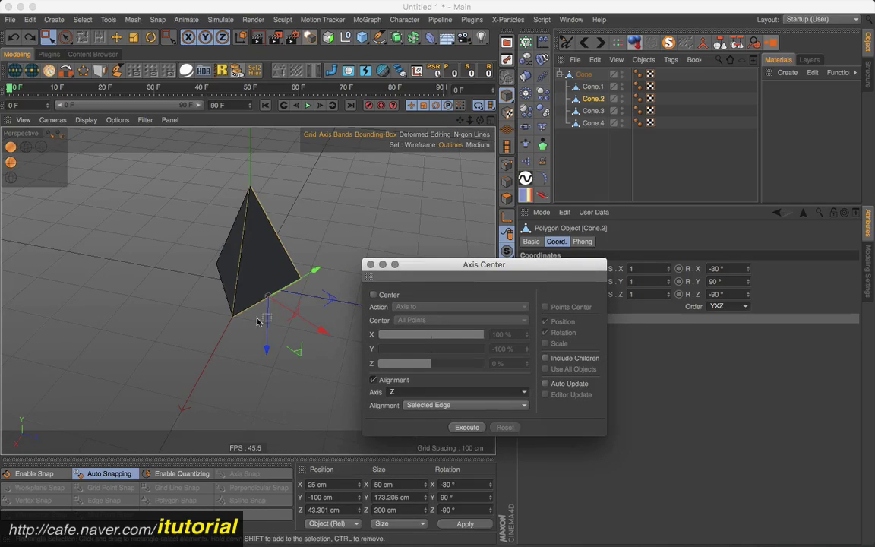
{"action": "left_click", "coordinate": [466, 427]}
{"action": "left_click", "coordinate": [370, 265]}
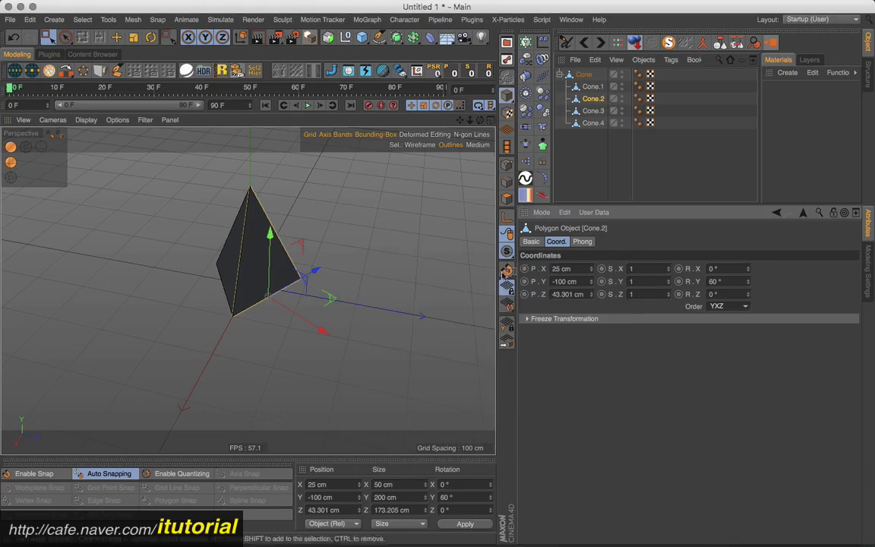
Set Cone.2's rotation order back to HPB, testing and undoing a Z rotation before and a bank rotation after the switch
{"action": "left_click_drag", "start_coordinate": [748, 295], "coordinate": [748, 266]}
{"action": "key", "text": "super+z"}
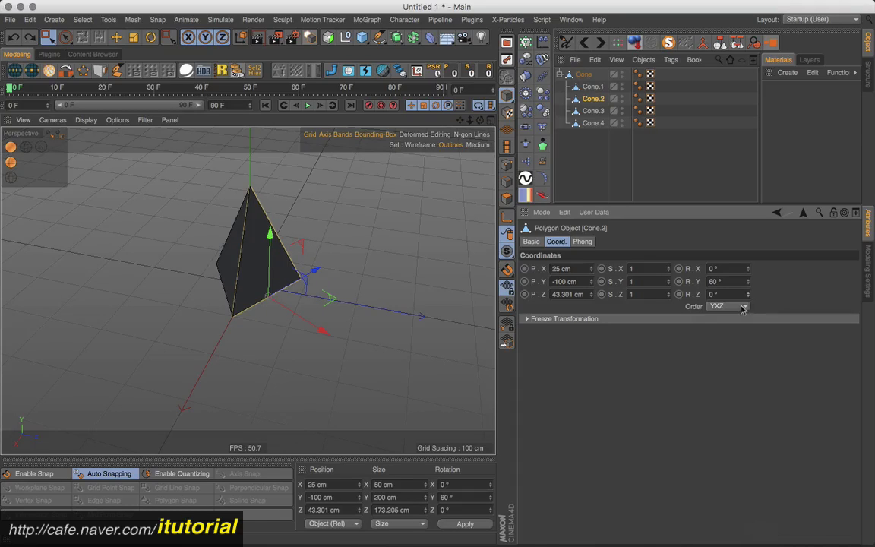
{"action": "left_click", "coordinate": [741, 306]}
{"action": "left_click", "coordinate": [735, 317]}
{"action": "left_click_drag", "start_coordinate": [748, 294], "coordinate": [747, 264]}
{"action": "key", "text": "super+z"}
Fold Cone.2, Cone.3 and Cone.4 open together by setting their bank rotation to 69°, keeping rotation order HPB
{"action": "left_click_drag", "start_coordinate": [598, 143], "coordinate": [590, 96]}
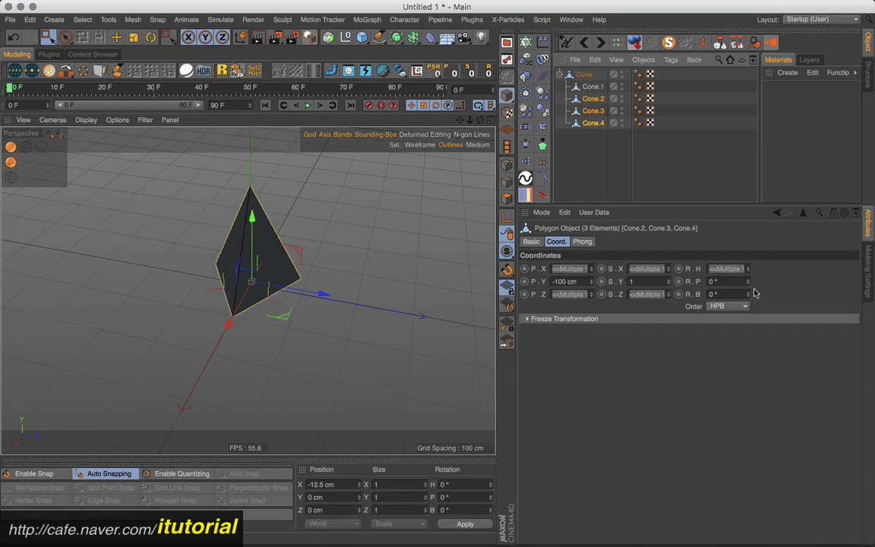
{"action": "left_click_drag", "start_coordinate": [748, 294], "coordinate": [767, 294]}
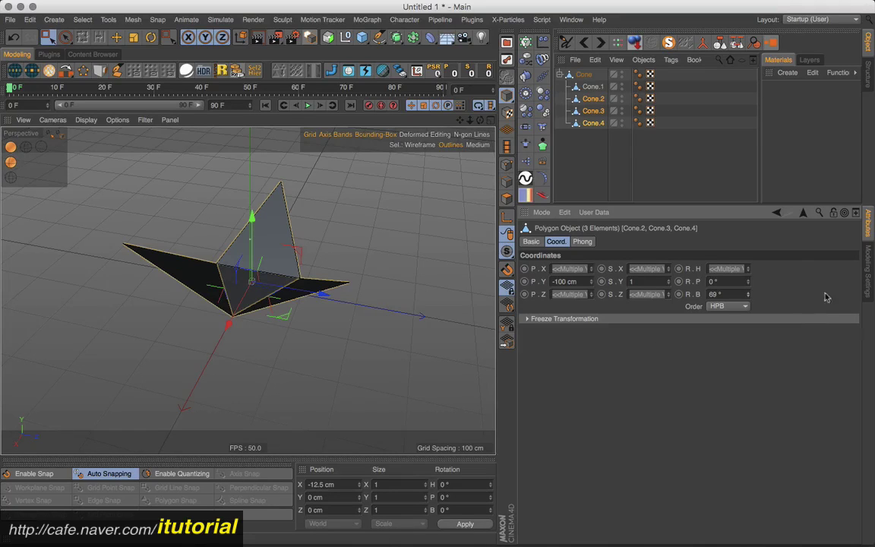
{"action": "left_click", "coordinate": [729, 306]}
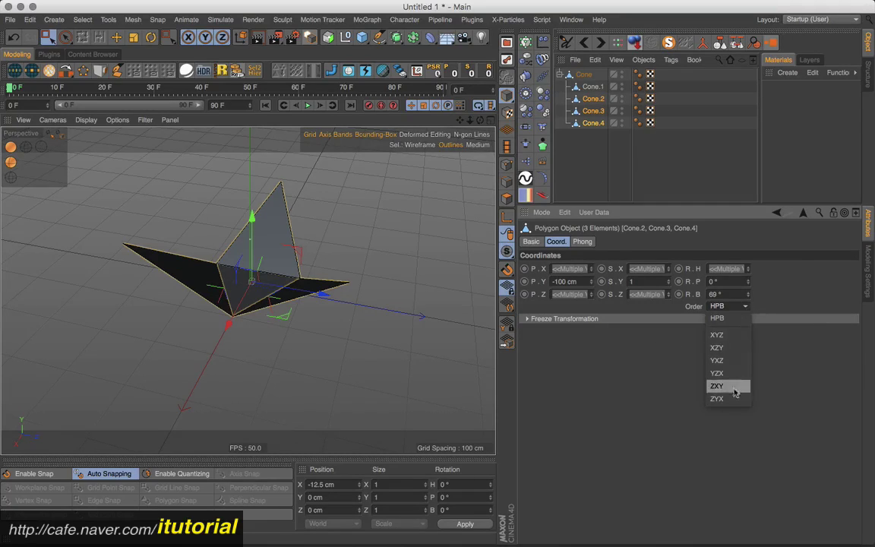
{"action": "left_click", "coordinate": [778, 286]}
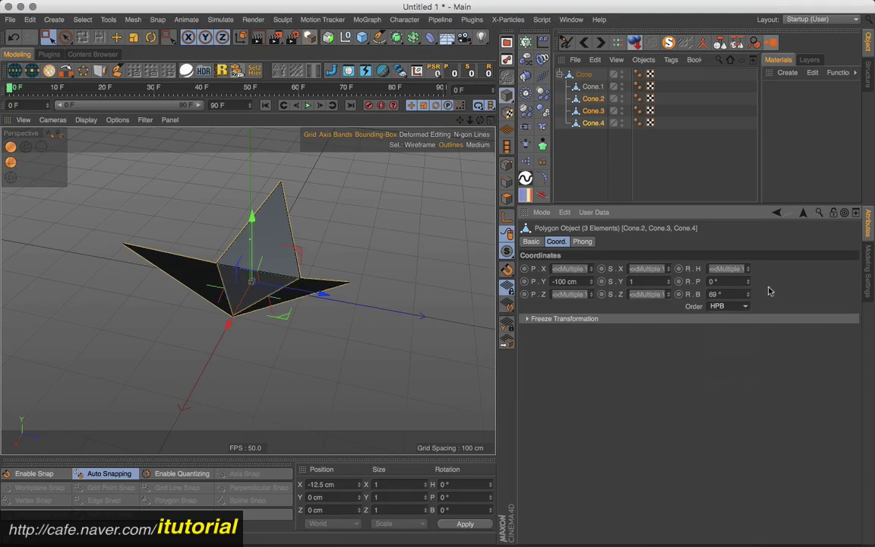
Delete the whole pyramid hierarchy and add a Polygon object with Triangle enabled
{"action": "left_click_drag", "start_coordinate": [592, 139], "coordinate": [568, 73]}
{"action": "key", "text": "Delete"}
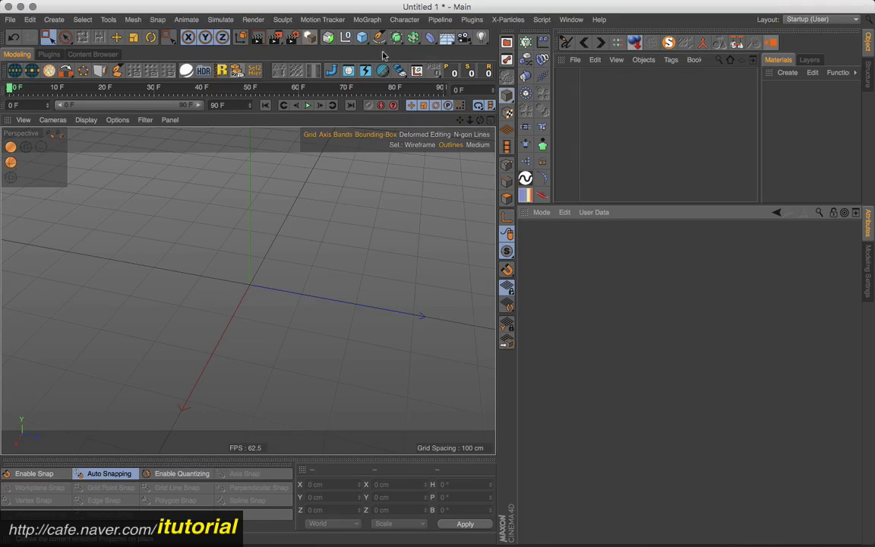
{"action": "left_click", "coordinate": [362, 37]}
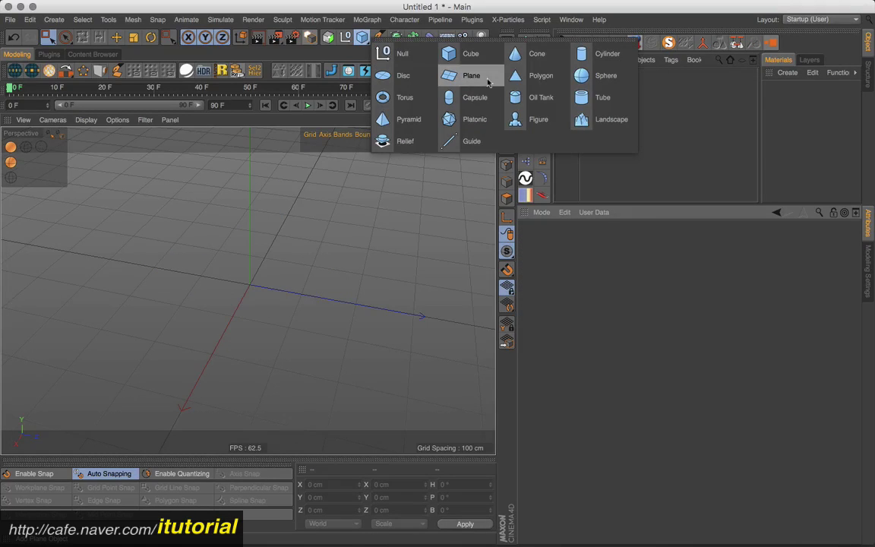
{"action": "left_click", "coordinate": [515, 81]}
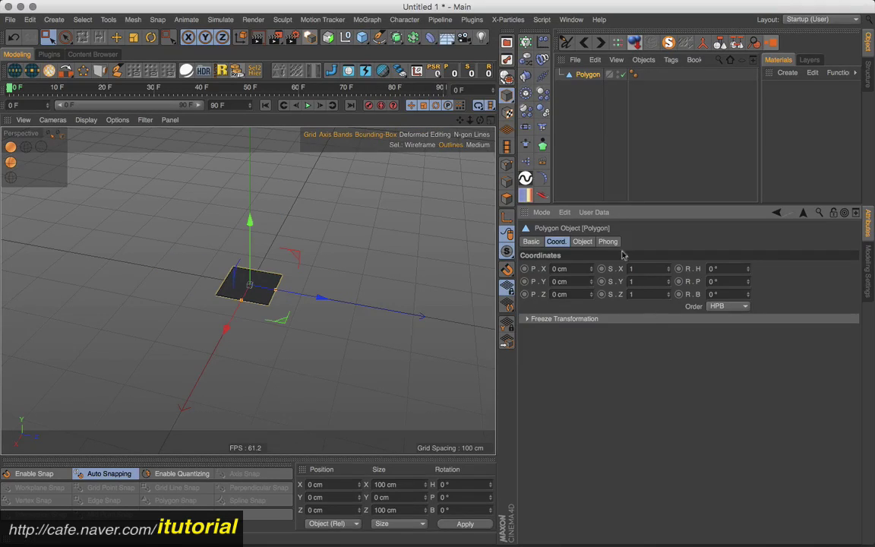
{"action": "left_click", "coordinate": [582, 242]}
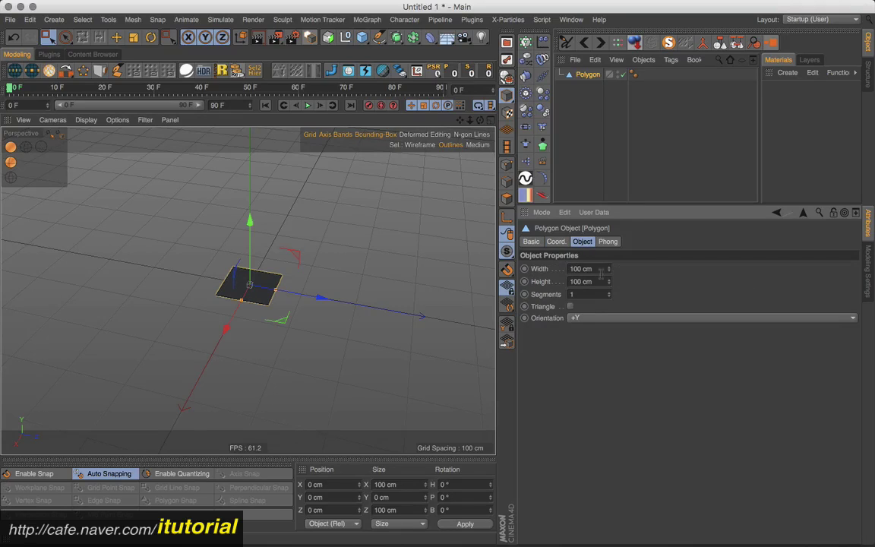
{"action": "left_click", "coordinate": [571, 306]}
{"action": "left_click_drag", "start_coordinate": [229, 294], "coordinate": [343, 293], "text": "alt"}
{"action": "middle_click_drag", "start_coordinate": [271, 293], "coordinate": [400, 238], "text": "alt"}
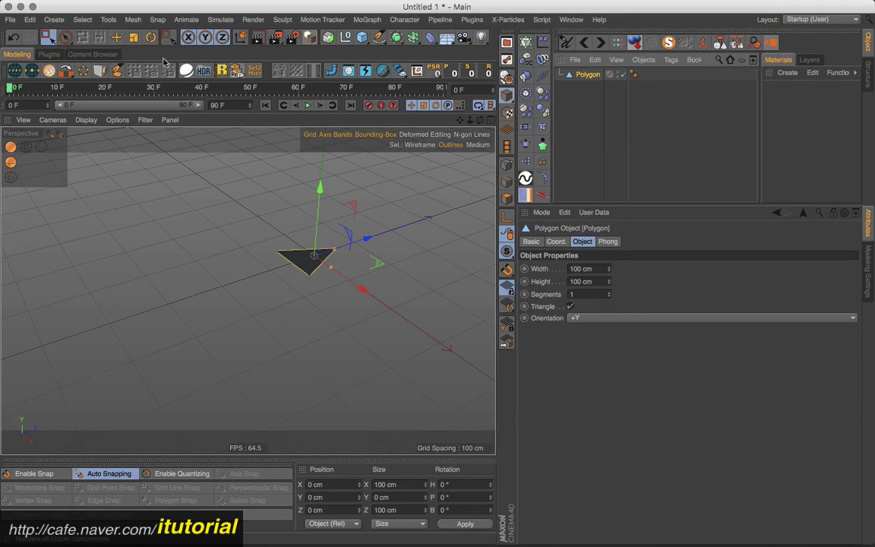
Rotate the triangle freehand to about -11.3° heading, 44.2° pitch and 24.9° bank, and make it editable
{"action": "left_click", "coordinate": [150, 38]}
{"action": "left_click_drag", "start_coordinate": [281, 222], "coordinate": [293, 299]}
{"action": "left_click", "coordinate": [583, 82]}
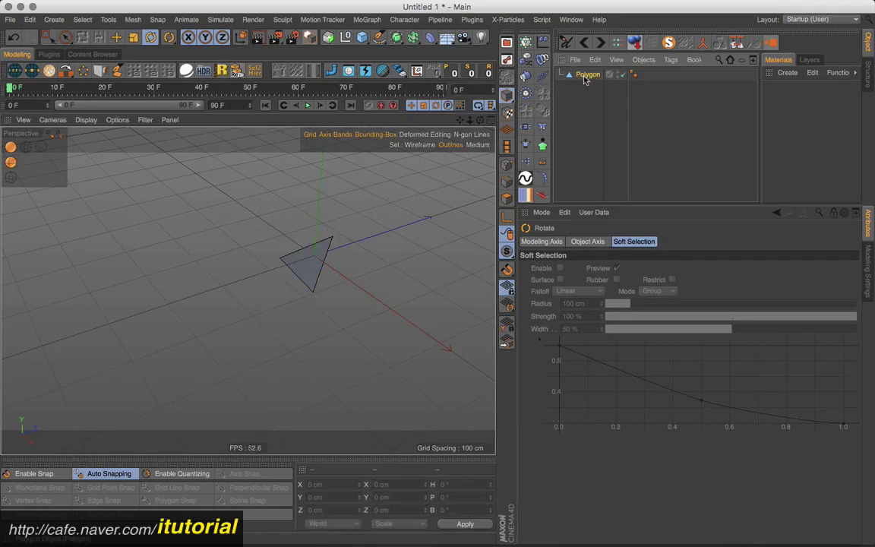
{"action": "left_click", "coordinate": [585, 78]}
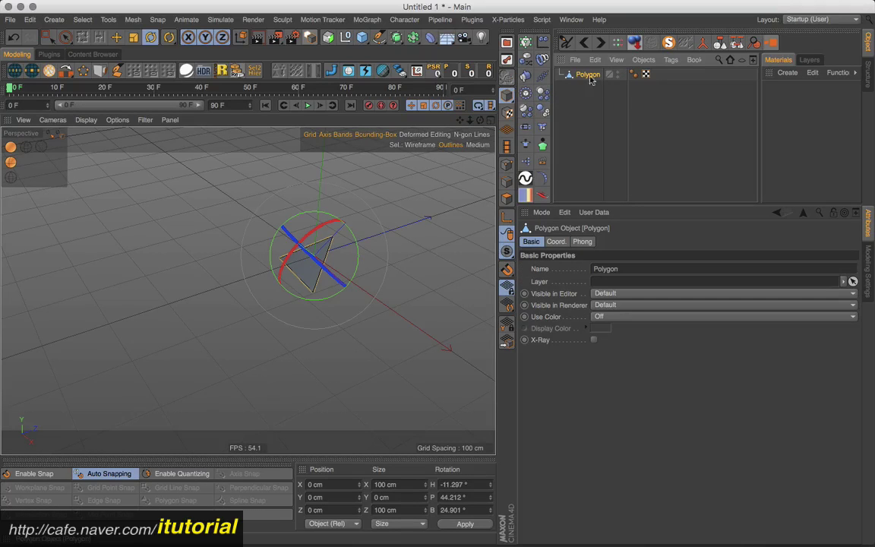
Use Axis Center to move the triangle's axis to all points, with Center enabled, Alignment disabled, X and Y 0%, and Z -100%
{"action": "key", "text": "e"}
{"action": "left_click_drag", "start_coordinate": [324, 284], "coordinate": [338, 268], "text": "alt"}
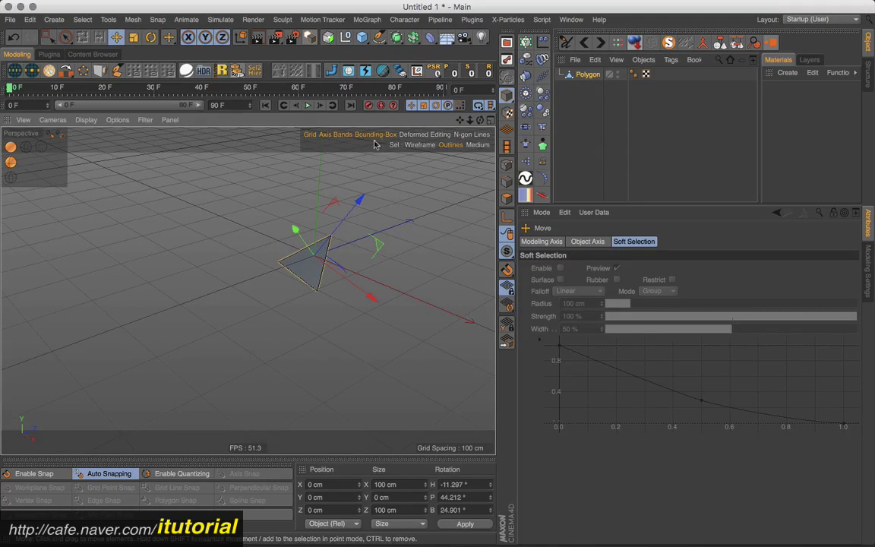
{"action": "left_click", "coordinate": [416, 71]}
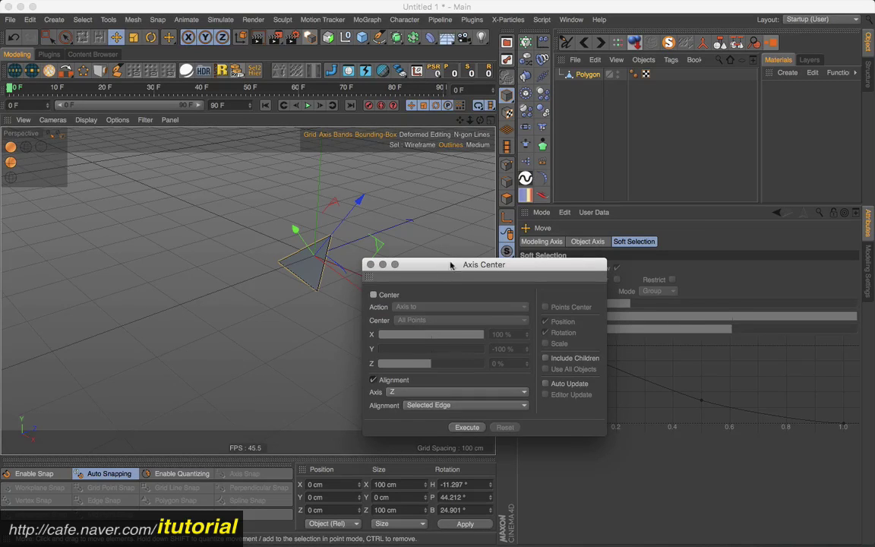
{"action": "left_click_drag", "start_coordinate": [449, 264], "coordinate": [582, 200]}
{"action": "left_click", "coordinate": [505, 231]}
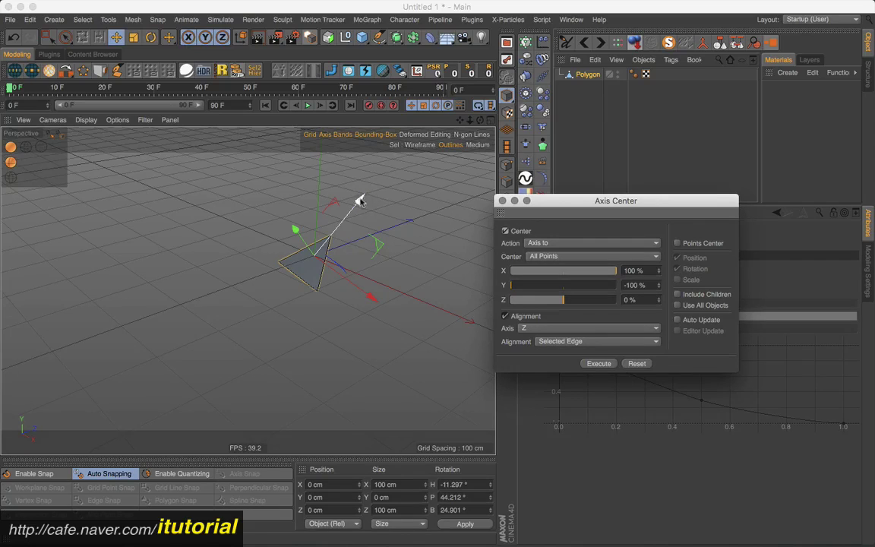
{"action": "left_click", "coordinate": [562, 299]}
{"action": "left_click_drag", "start_coordinate": [562, 299], "coordinate": [498, 303]}
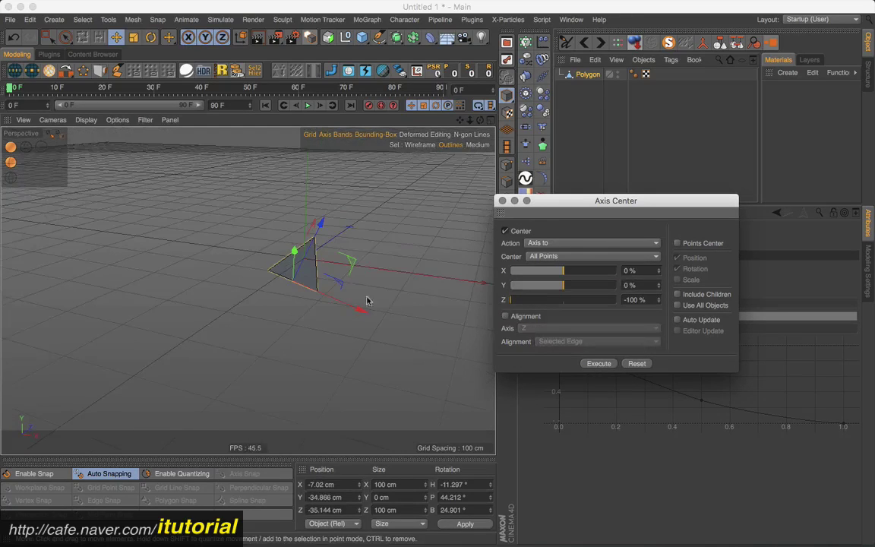
{"action": "left_click_drag", "start_coordinate": [361, 299], "coordinate": [348, 278], "text": "alt"}
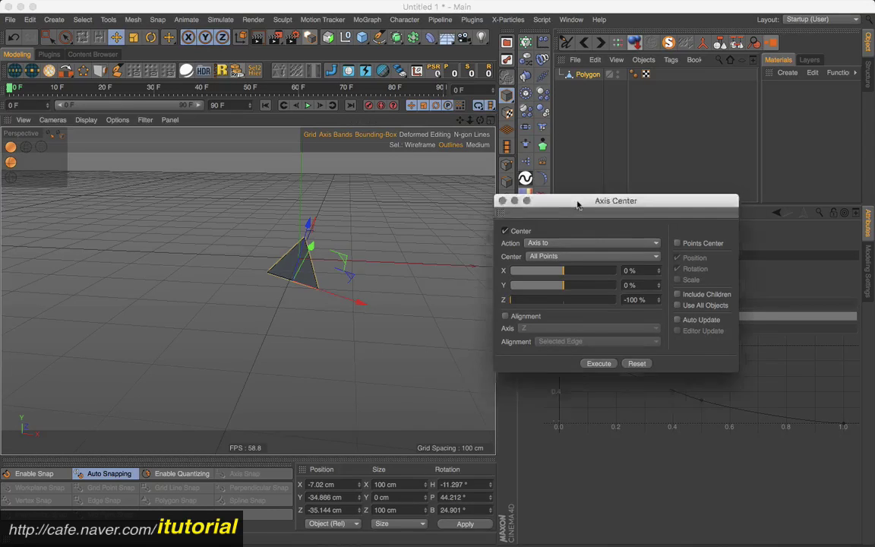
{"action": "left_click_drag", "start_coordinate": [577, 203], "coordinate": [264, 344]}
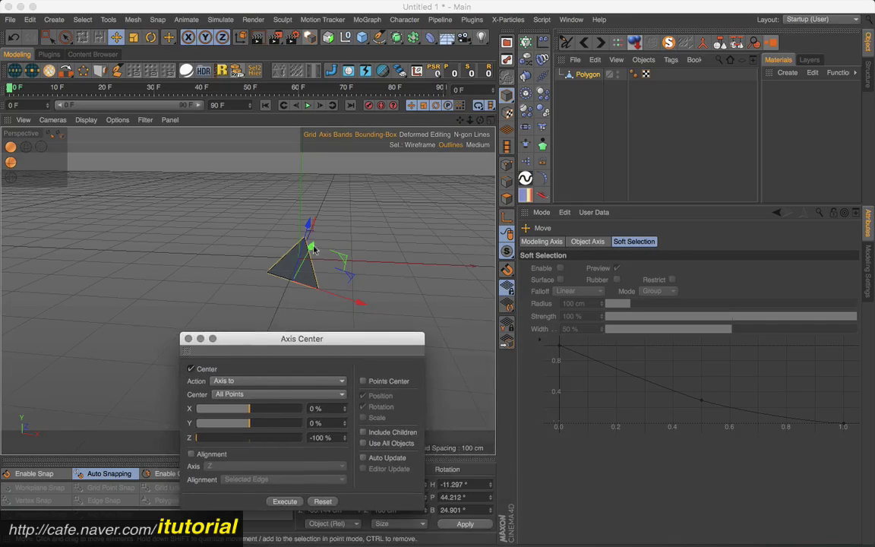
{"action": "left_click_drag", "start_coordinate": [250, 304], "coordinate": [357, 255], "text": "alt"}
Reselect the Polygon object, show its coordinates, and test a pitch rotation before undoing it
{"action": "left_click", "coordinate": [589, 82]}
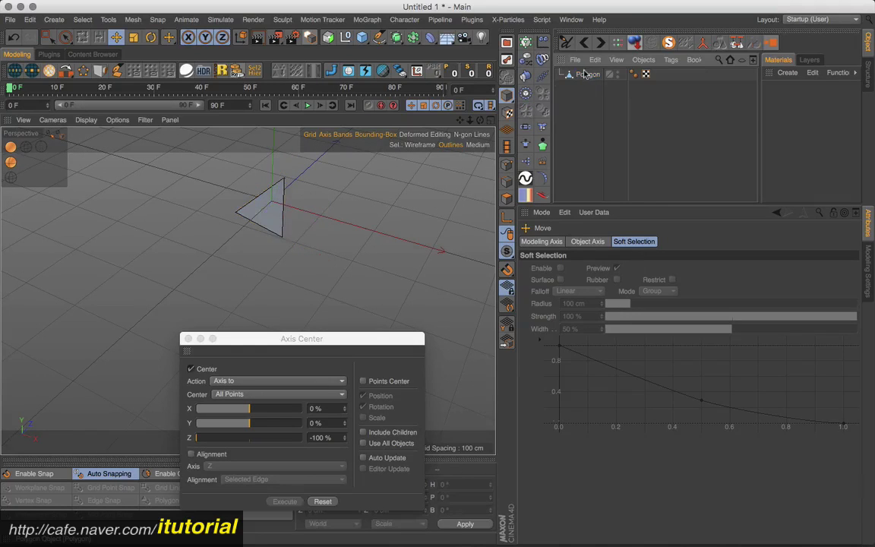
{"action": "left_click", "coordinate": [583, 74]}
{"action": "left_click", "coordinate": [556, 241]}
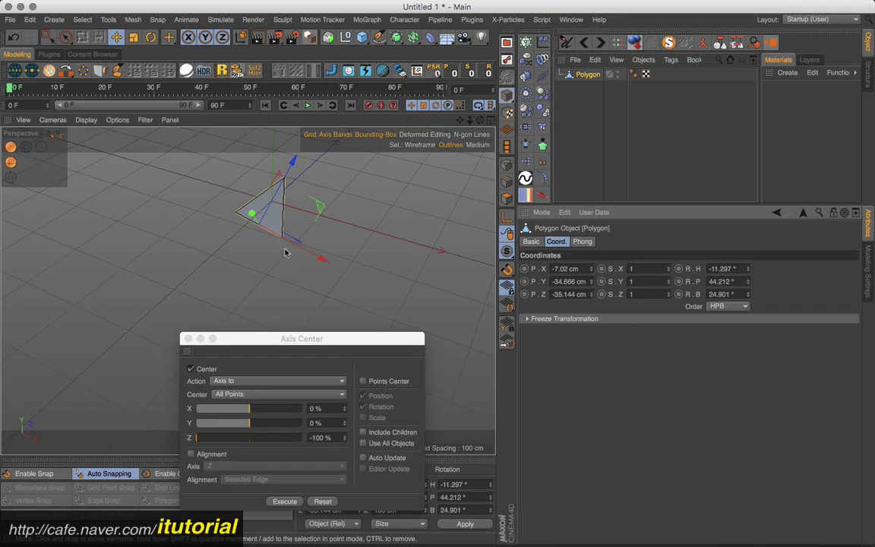
{"action": "left_click_drag", "start_coordinate": [747, 281], "coordinate": [747, 304]}
{"action": "key", "text": "super+z"}
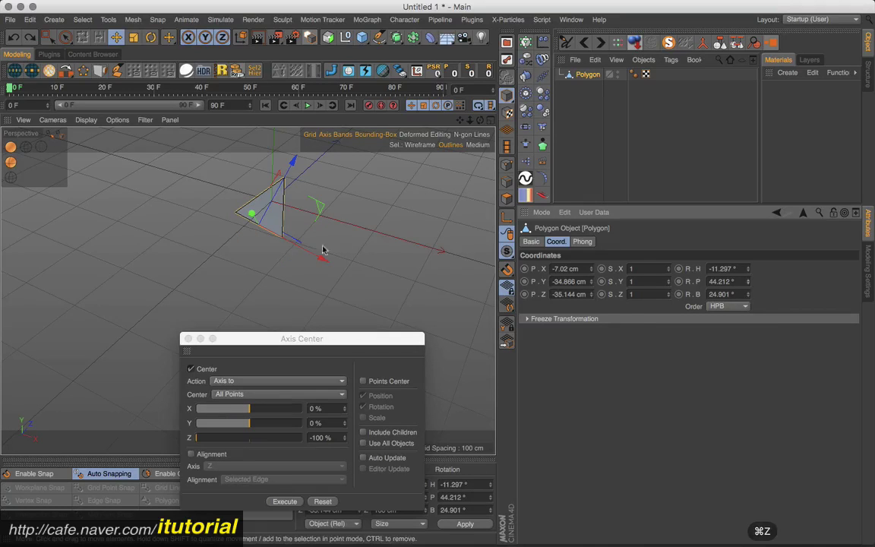
Test a heading rotation and a bank rotation to about 114.9° on the triangle, undoing each one
{"action": "left_click_drag", "start_coordinate": [311, 218], "coordinate": [259, 230], "text": "alt"}
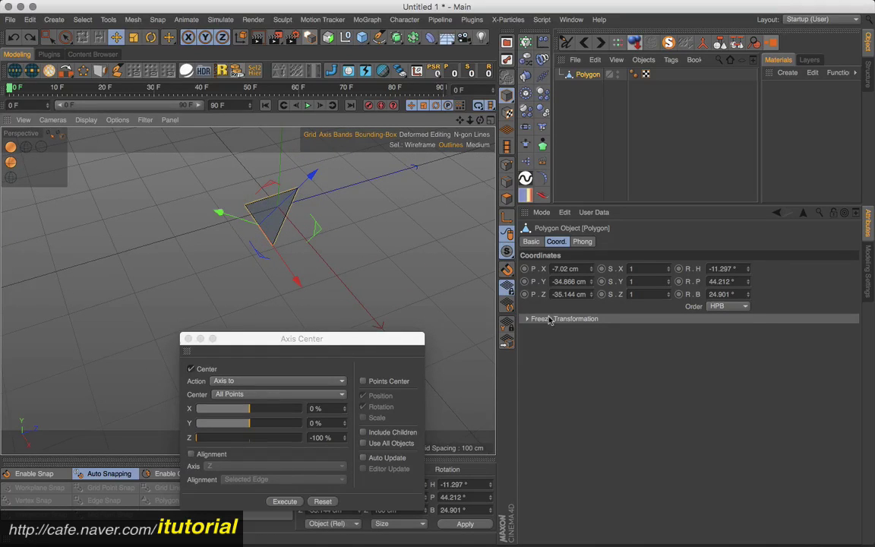
{"action": "mouse_move", "coordinate": [747, 270]}
{"action": "left_mouse_down"}
{"action": "mouse_move", "coordinate": [747, 232]}
{"action": "mouse_move", "coordinate": [748, 269]}
{"action": "left_mouse_up"}
{"action": "key", "text": "super+z"}
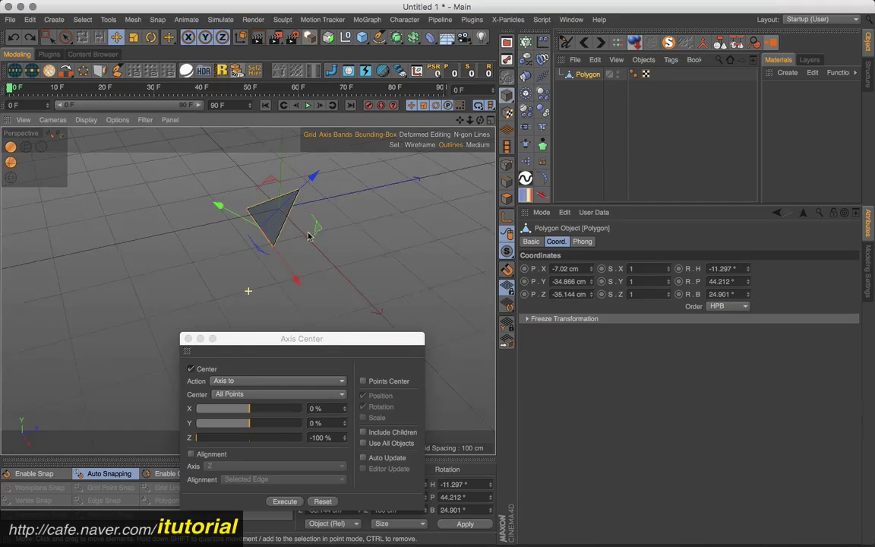
{"action": "left_click_drag", "start_coordinate": [307, 230], "coordinate": [228, 198], "text": "alt"}
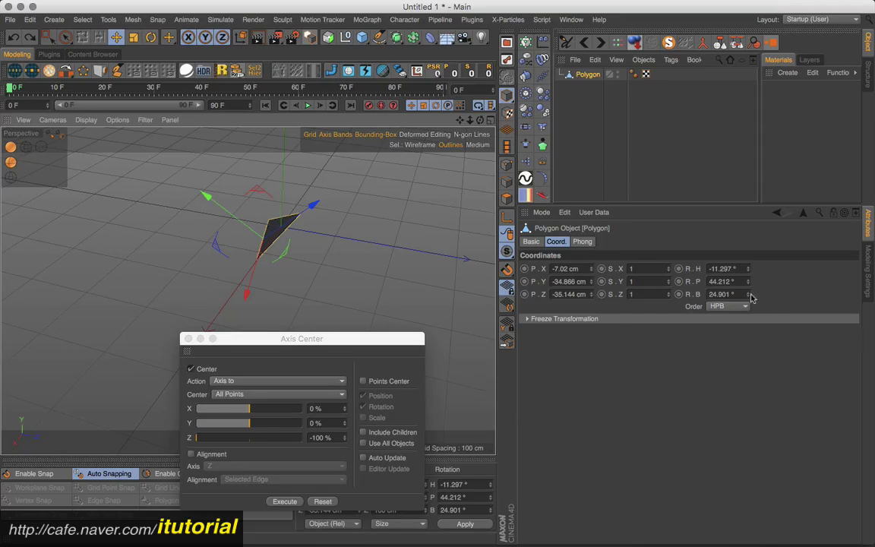
{"action": "left_click_drag", "start_coordinate": [745, 294], "coordinate": [745, 262]}
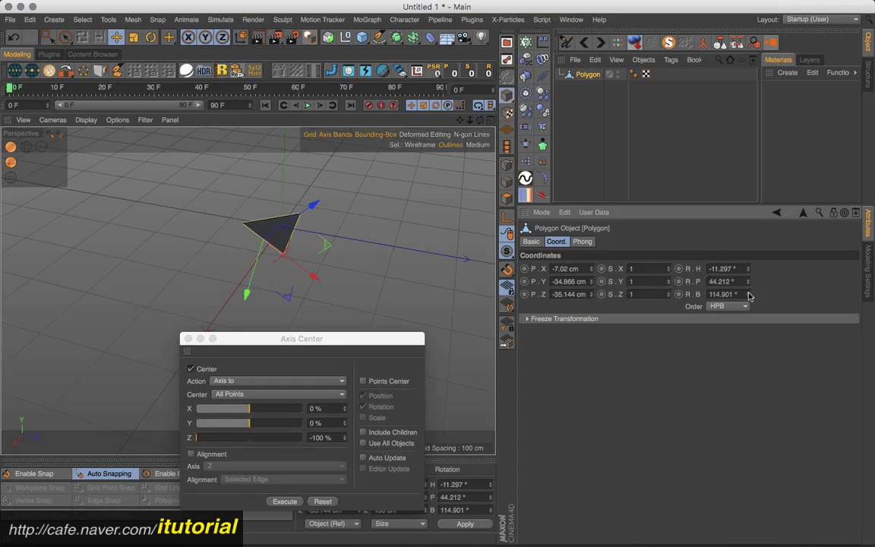
{"action": "key", "text": "super+z"}
Examine the triangle's axis directions relative to its edges and the world grid from several angles
{"action": "left_click_drag", "start_coordinate": [370, 256], "coordinate": [451, 255], "text": "alt"}
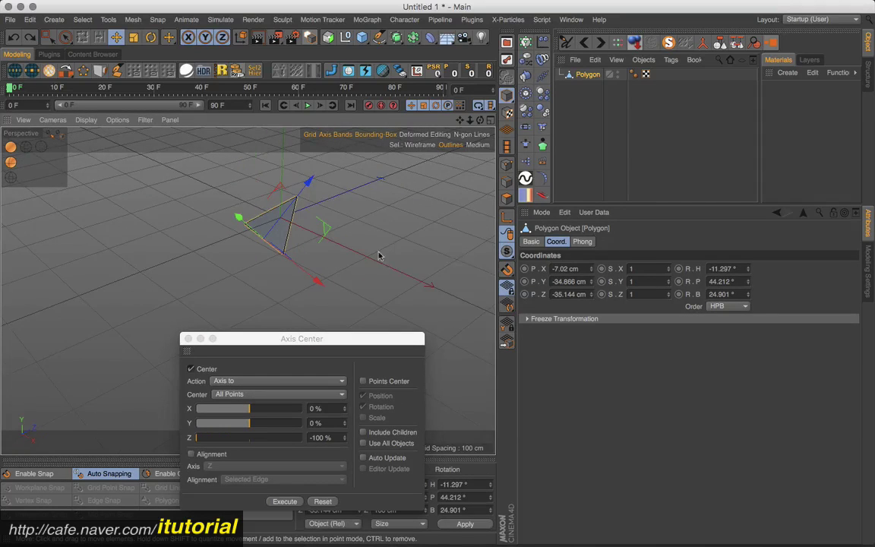
{"action": "middle_click_drag", "start_coordinate": [380, 255], "coordinate": [385, 265], "text": "alt"}
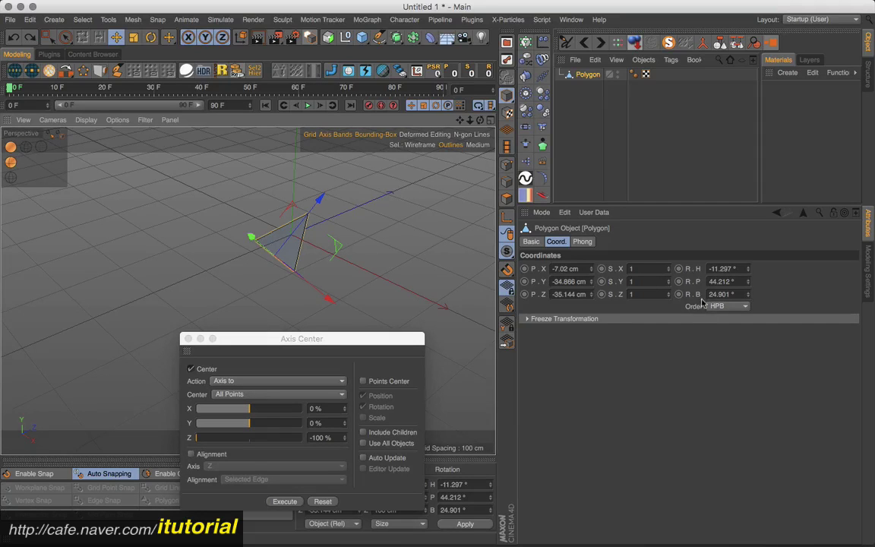
{"action": "scroll", "coordinate": [303, 239], "scroll_direction": "up", "scroll_amount": 3}
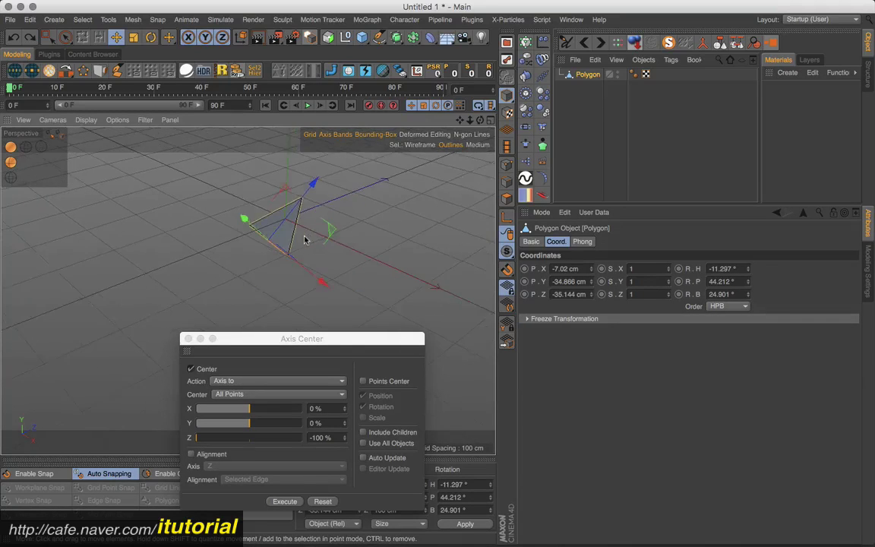
{"action": "left_click_drag", "start_coordinate": [303, 239], "coordinate": [287, 229], "text": "alt"}
{"action": "left_click_drag", "start_coordinate": [312, 338], "coordinate": [377, 314]}
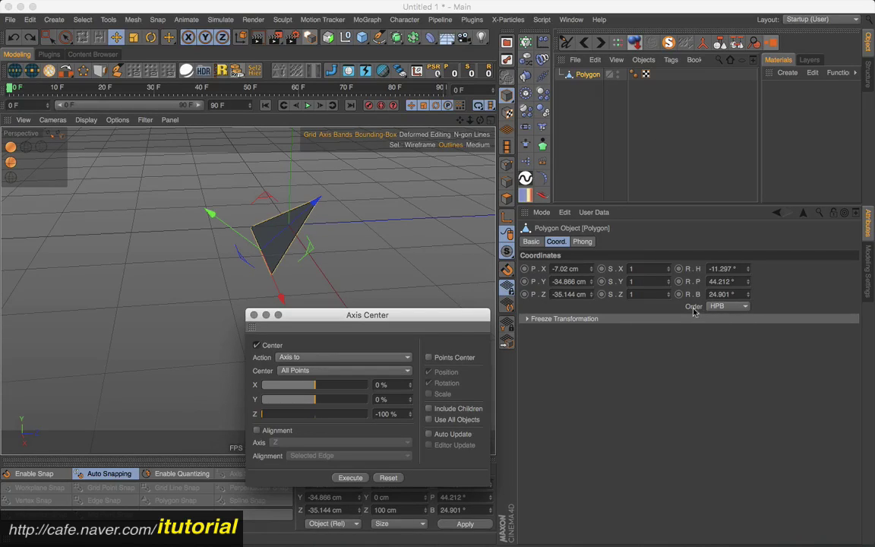
{"action": "left_click_drag", "start_coordinate": [373, 284], "coordinate": [418, 289], "text": "alt"}
{"action": "left_click_drag", "start_coordinate": [354, 264], "coordinate": [353, 276], "text": "alt"}
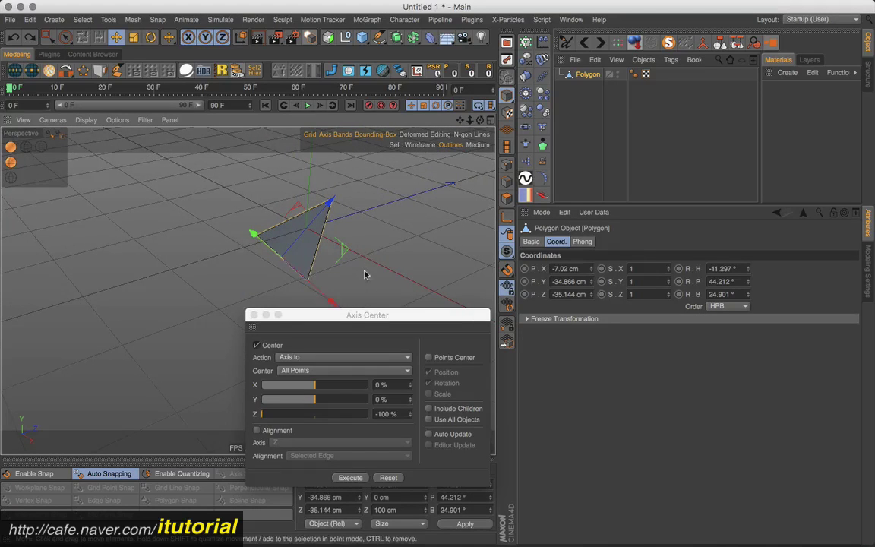
{"action": "middle_click_drag", "start_coordinate": [366, 281], "coordinate": [349, 259], "text": "alt"}
{"action": "mouse_move", "coordinate": [322, 264]}
{"action": "left_mouse_down", "text": "alt"}
{"action": "mouse_move", "coordinate": [312, 275]}
{"action": "mouse_move", "coordinate": [326, 277]}
{"action": "left_mouse_up", "text": "alt"}
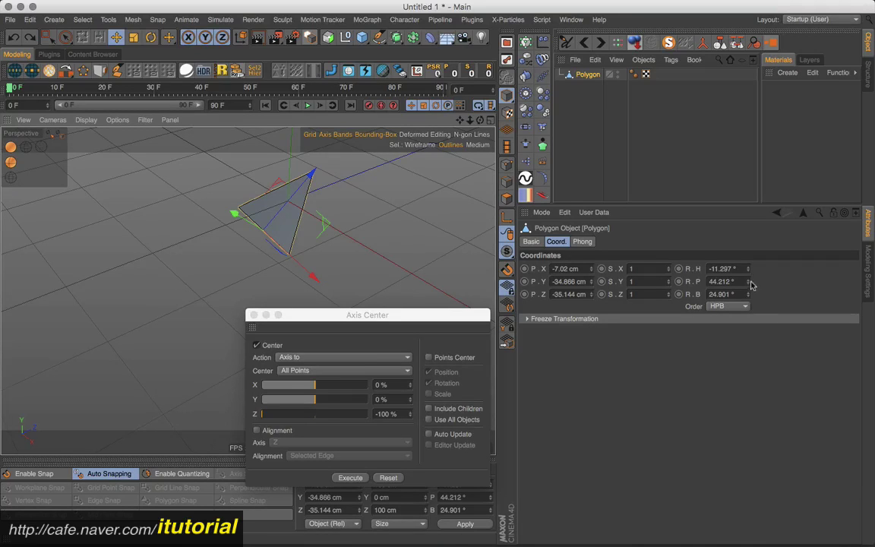
Set the triangle's rotation order to XYZ, testing and undoing a pitch rotation before and an X rotation after the switch
{"action": "left_click_drag", "start_coordinate": [748, 284], "coordinate": [747, 283]}
{"action": "key", "text": "super+z"}
{"action": "left_click", "coordinate": [744, 306]}
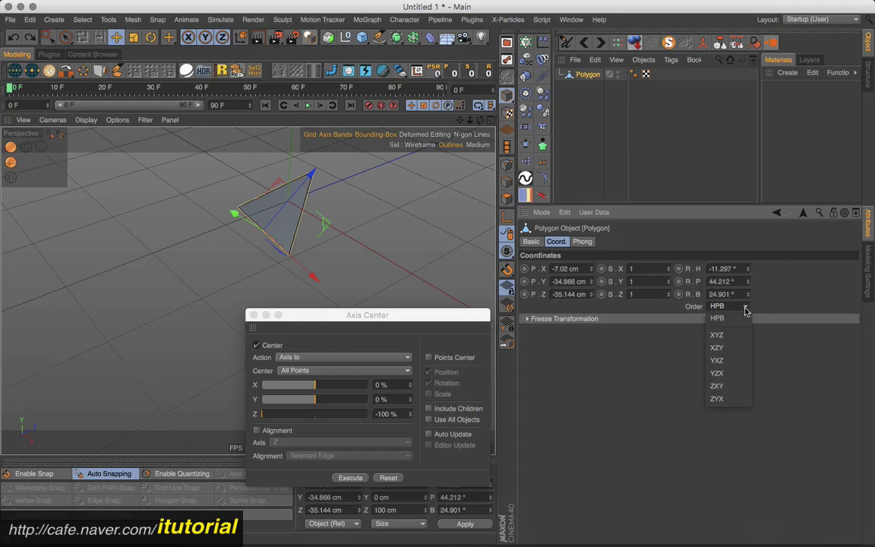
{"action": "left_click", "coordinate": [727, 335]}
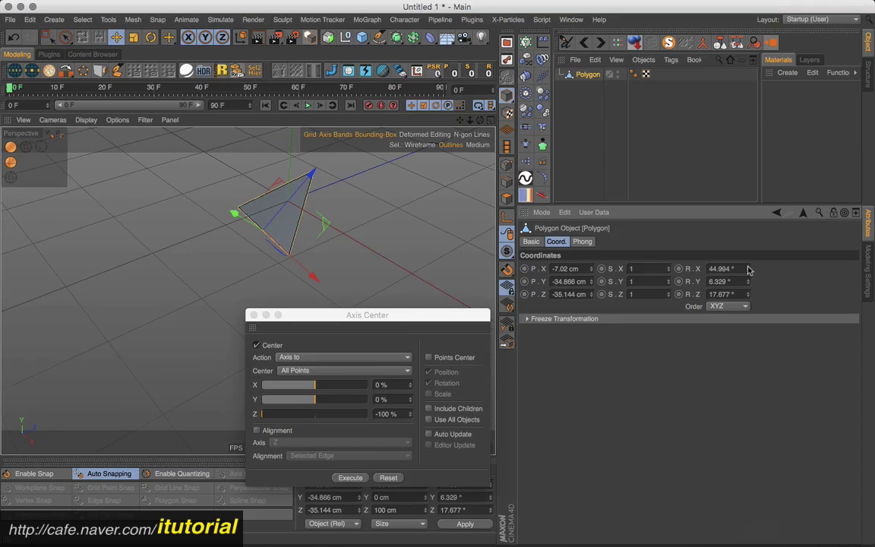
{"action": "mouse_move", "coordinate": [748, 269]}
{"action": "left_mouse_down"}
{"action": "mouse_move", "coordinate": [747, 254]}
{"action": "mouse_move", "coordinate": [748, 277]}
{"action": "mouse_move", "coordinate": [748, 253]}
{"action": "mouse_move", "coordinate": [748, 269]}
{"action": "left_mouse_up"}
{"action": "key", "text": "super+z"}
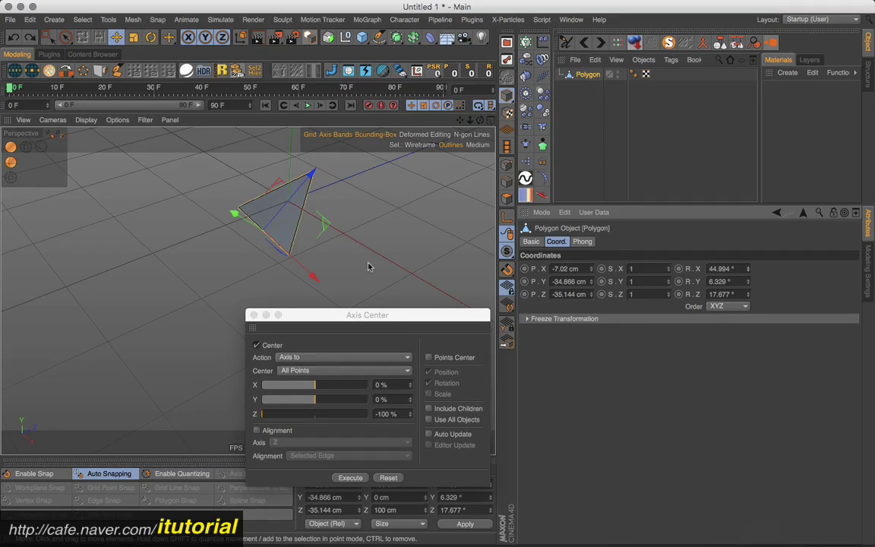
Close Axis Center and, with axis editing enabled, rotate only the triangle's axis 90° about its own Z axis
{"action": "left_click_drag", "start_coordinate": [361, 316], "coordinate": [350, 325]}
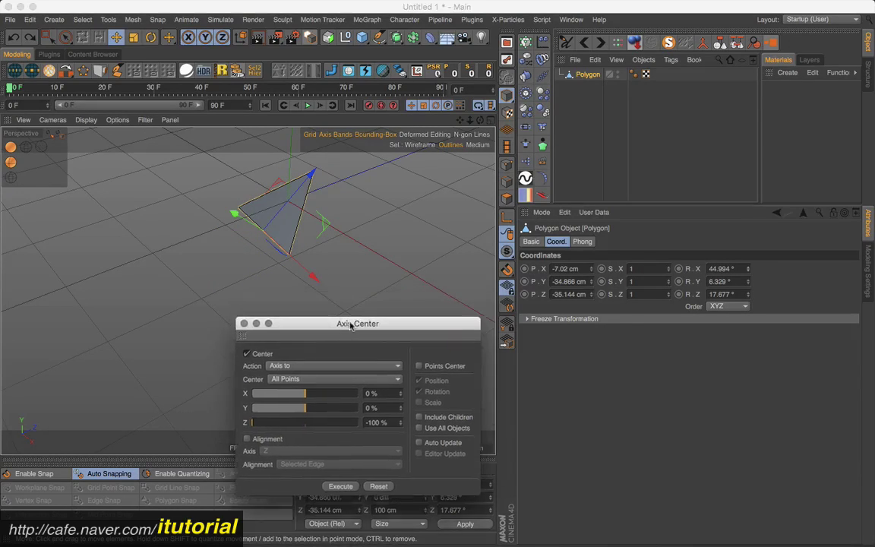
{"action": "left_click", "coordinate": [244, 323]}
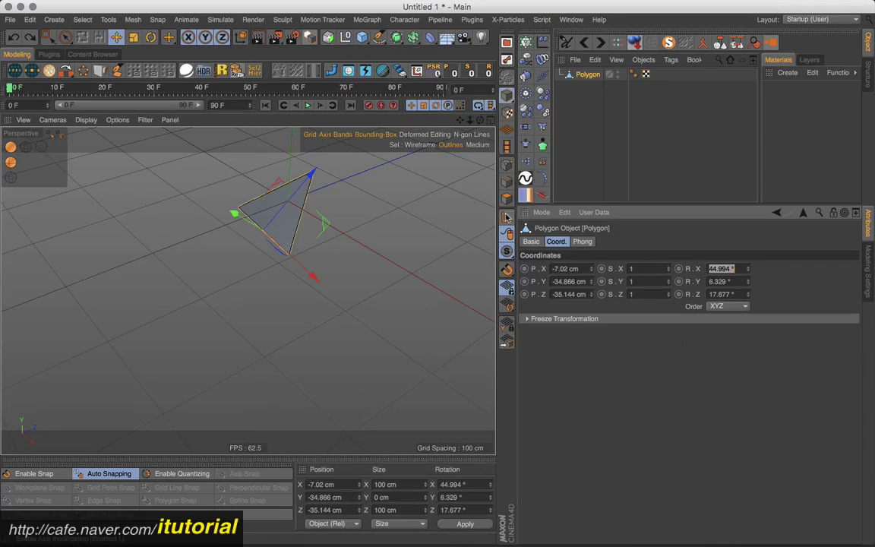
{"action": "left_click", "coordinate": [151, 38]}
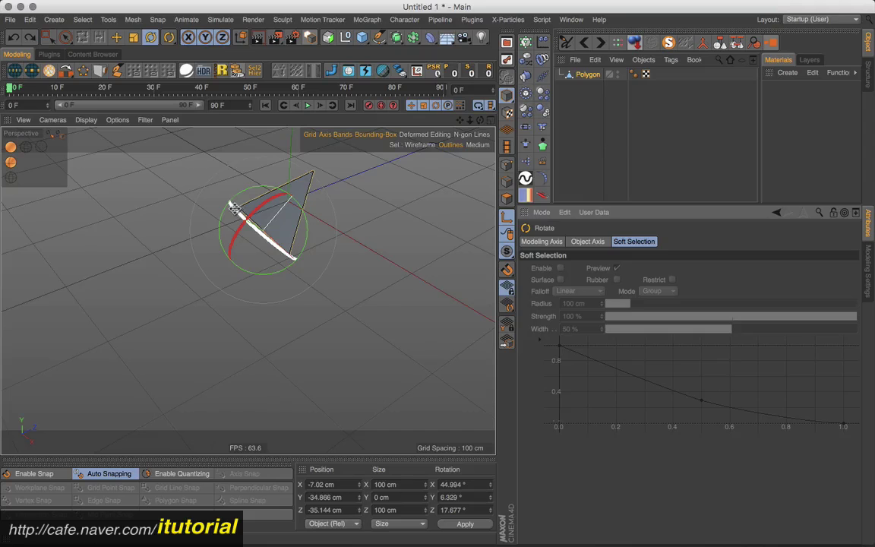
{"action": "left_click_drag", "start_coordinate": [239, 206], "coordinate": [357, 289]}
{"action": "left_click", "coordinate": [116, 37]}
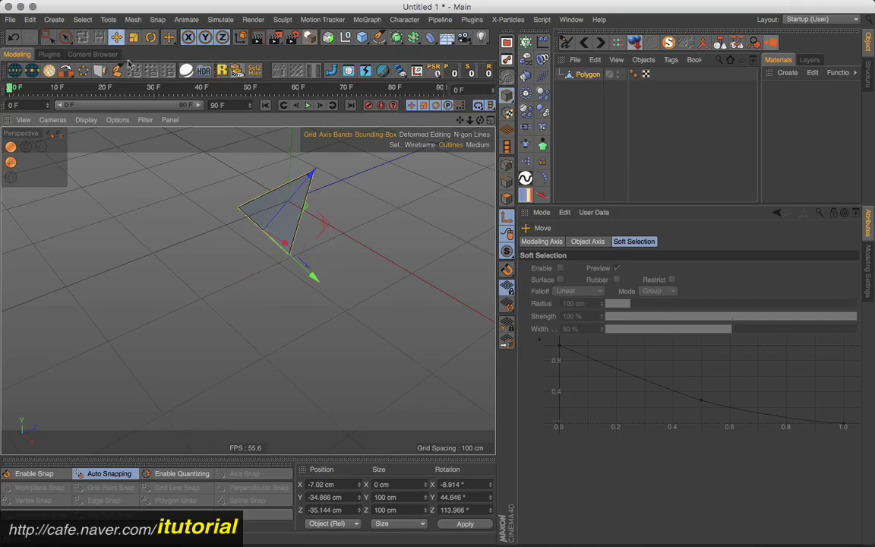
Show the Polygon object's coordinates and set its rotation order back to HPB
{"action": "left_click_drag", "start_coordinate": [338, 240], "coordinate": [317, 200], "text": "alt"}
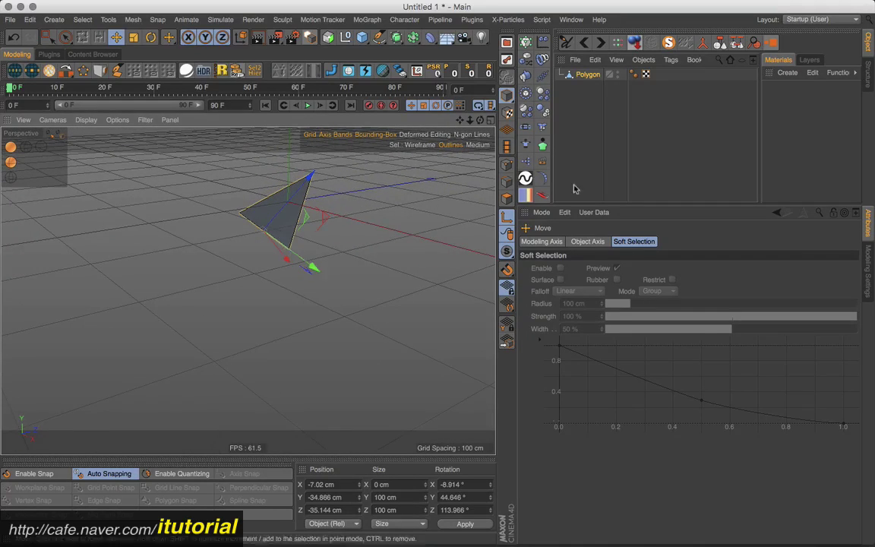
{"action": "left_click", "coordinate": [323, 229]}
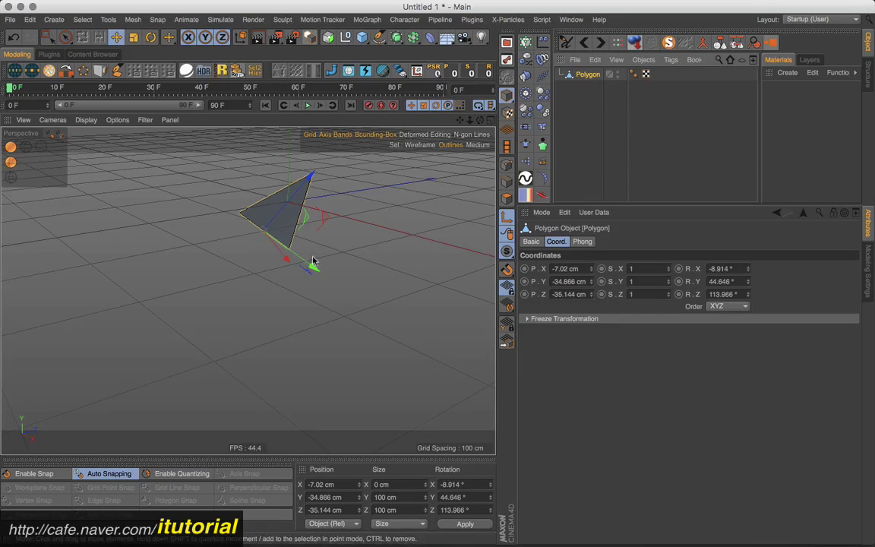
{"action": "left_click_drag", "start_coordinate": [322, 242], "coordinate": [291, 275], "text": "alt"}
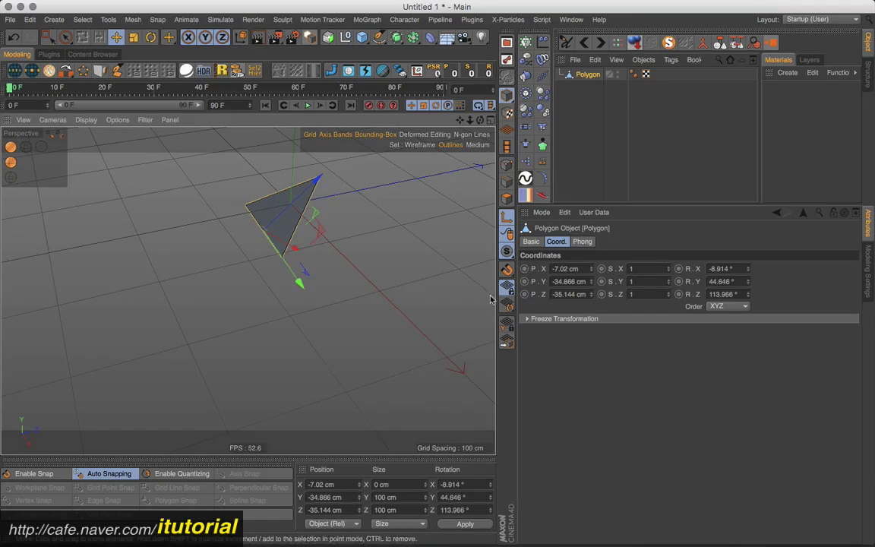
{"action": "left_click", "coordinate": [729, 306]}
{"action": "left_click", "coordinate": [727, 319]}
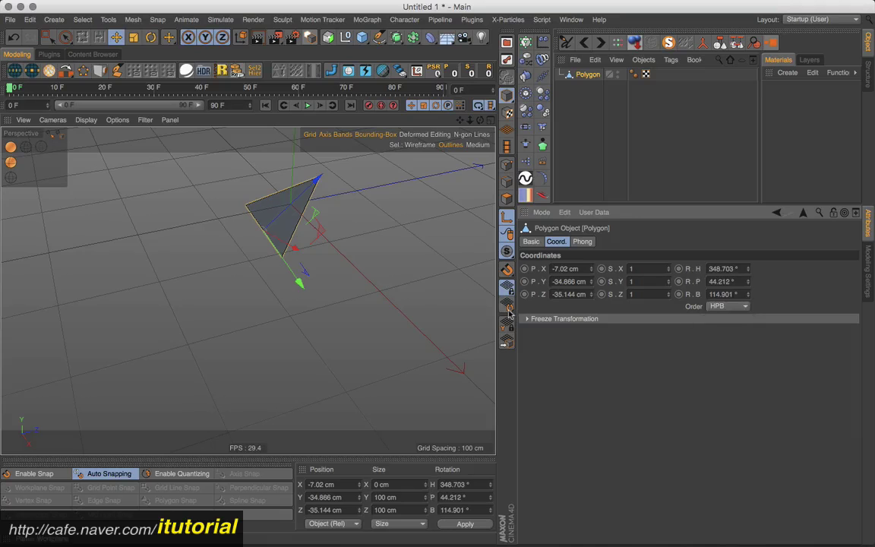
Test a heading rotation to about 310.7° on the triangle with its reoriented axis, and undo it
{"action": "left_click_drag", "start_coordinate": [410, 274], "coordinate": [380, 271], "text": "alt"}
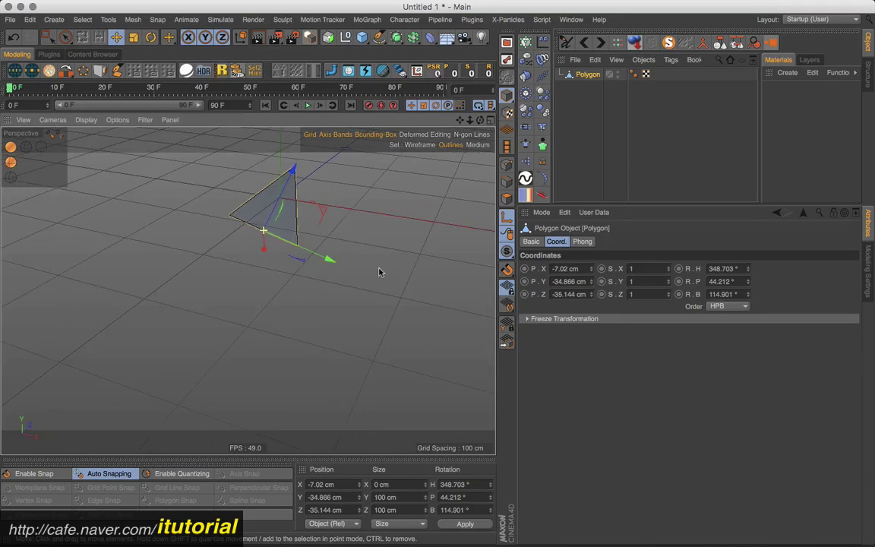
{"action": "left_click_drag", "start_coordinate": [748, 269], "coordinate": [748, 300]}
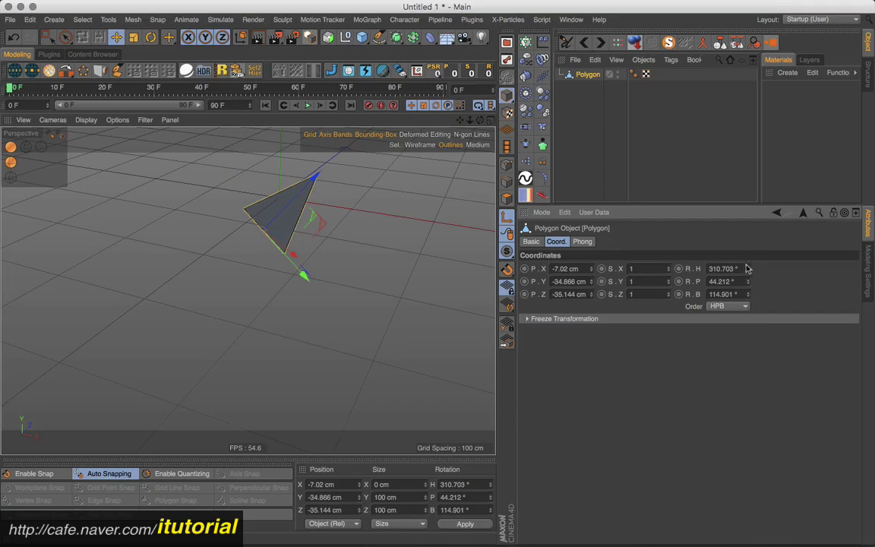
{"action": "key", "text": "super+z"}
{"action": "key", "text": "super+z"}
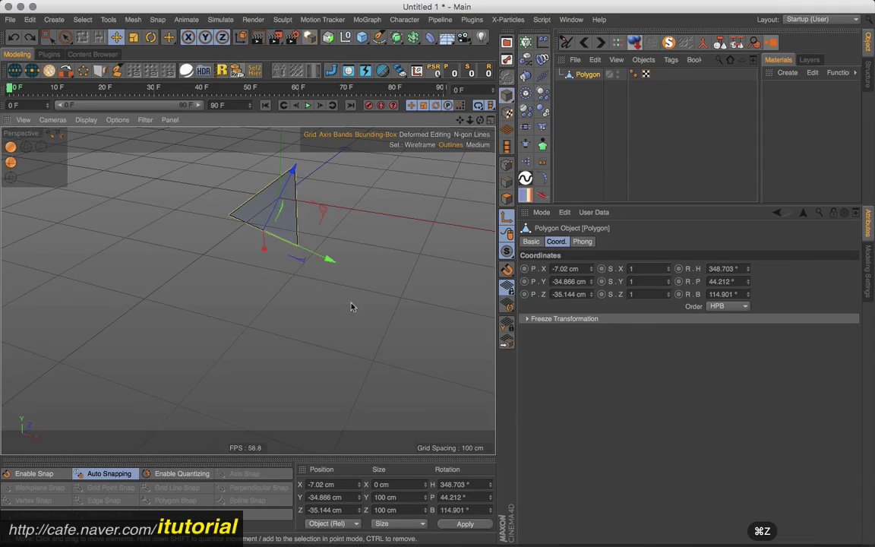
Switch the triangle's rotation order to YXZ, test and undo a Y rotation, and set the order back to HPB
{"action": "left_click_drag", "start_coordinate": [269, 241], "coordinate": [316, 210], "text": "alt"}
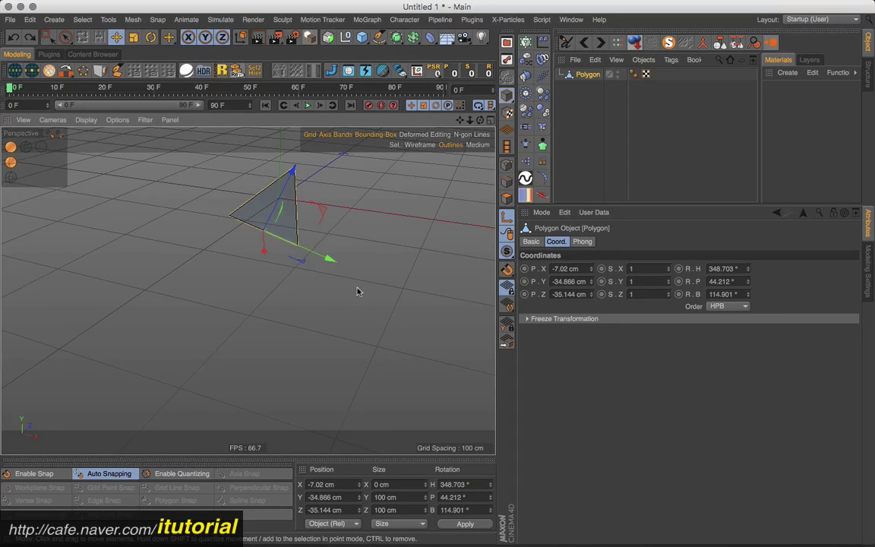
{"action": "left_click", "coordinate": [744, 306]}
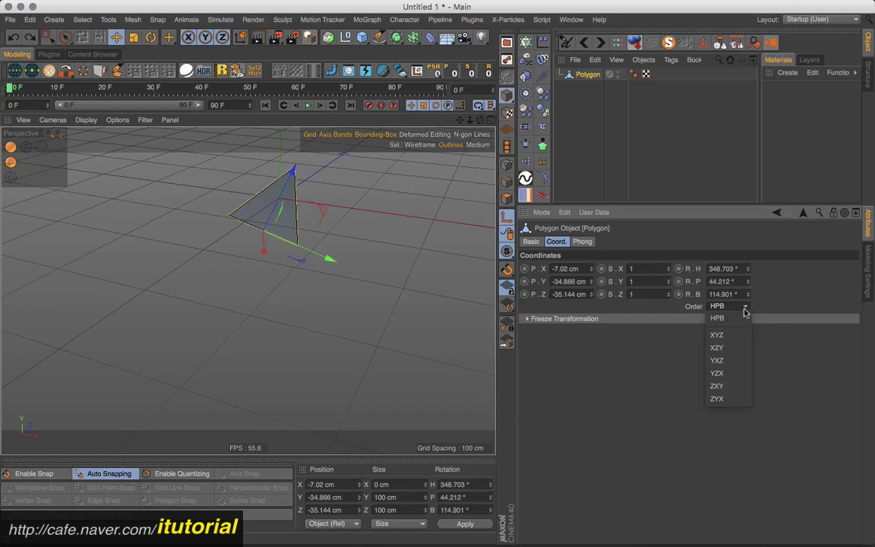
{"action": "left_click", "coordinate": [732, 360]}
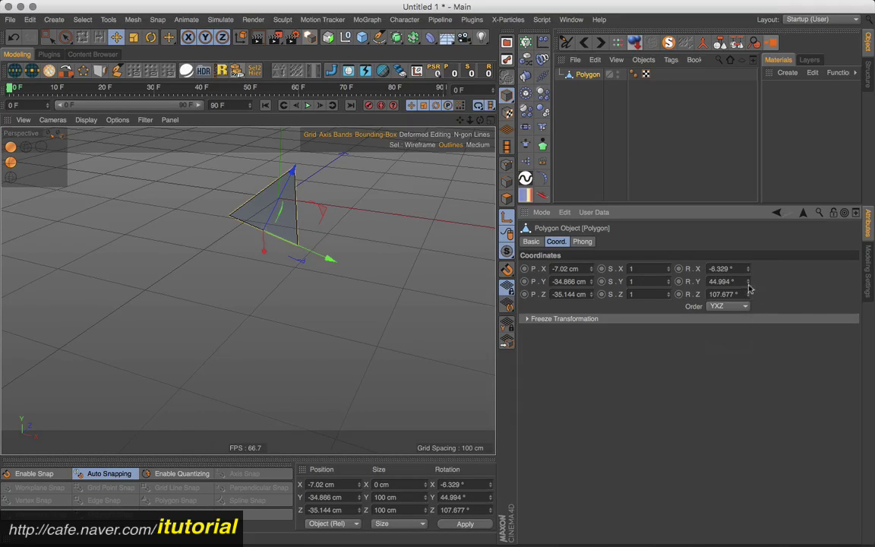
{"action": "mouse_move", "coordinate": [747, 281]}
{"action": "left_mouse_down"}
{"action": "mouse_move", "coordinate": [748, 220]}
{"action": "mouse_move", "coordinate": [744, 280]}
{"action": "left_mouse_up"}
{"action": "key", "text": "super+z"}
{"action": "left_click", "coordinate": [717, 307]}
{"action": "left_click", "coordinate": [725, 319]}
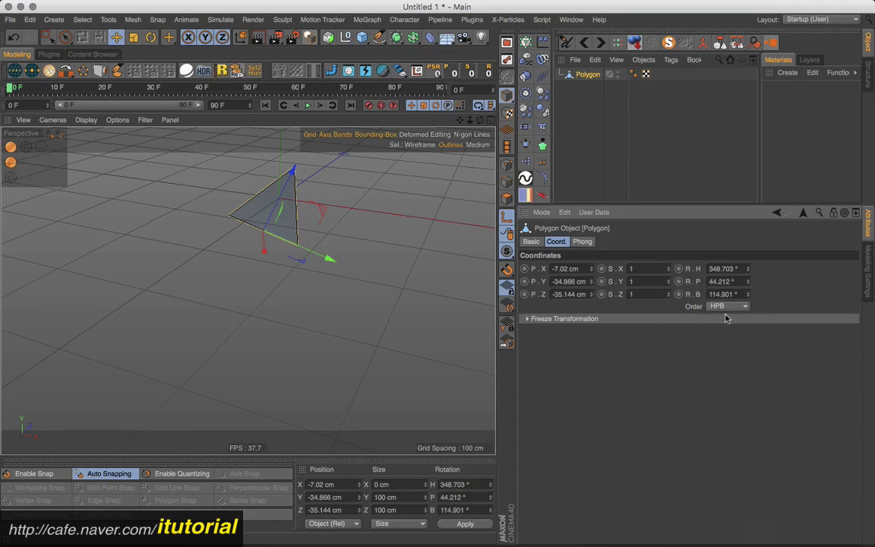
{"action": "left_click_drag", "start_coordinate": [271, 240], "coordinate": [296, 243], "text": "alt"}
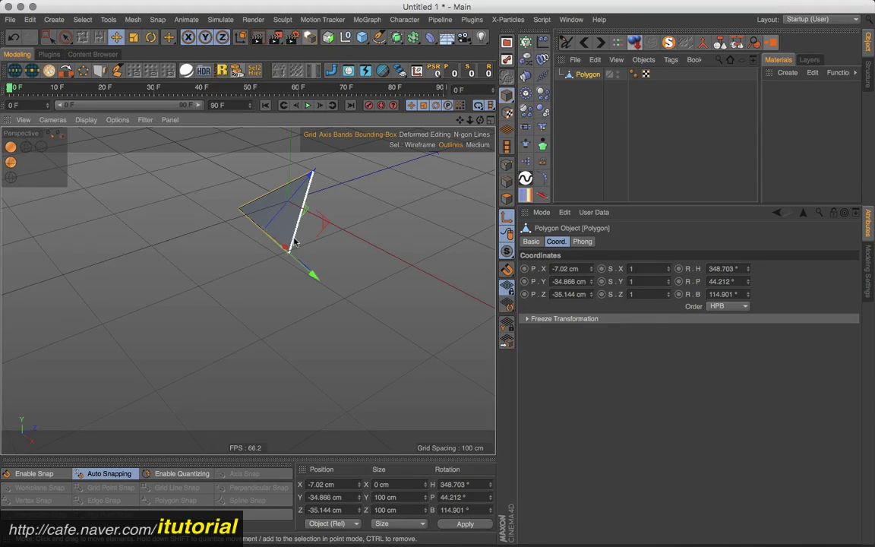
Switch to the TextEdit document 질문.rtfd, reposition its window, and examine the question and triangular pyramid folding sketch
{"action": "key", "text": "super+Tab"}
{"action": "key", "text": "super+shift+Tab"}
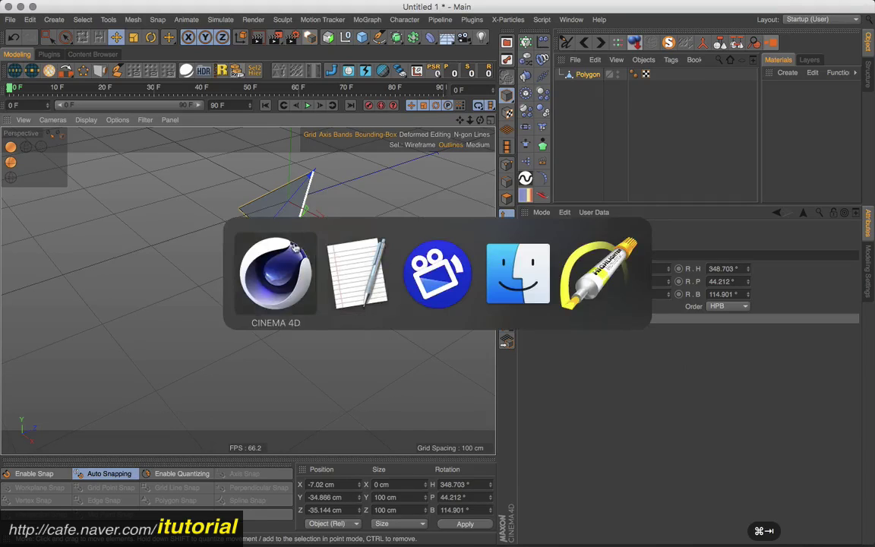
{"action": "key", "text": "super+Tab"}
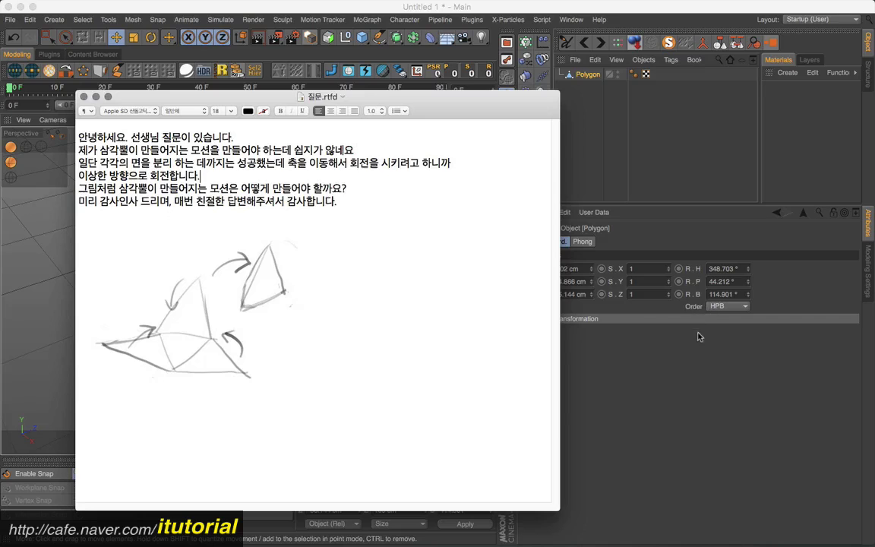
{"action": "left_click_drag", "start_coordinate": [453, 96], "coordinate": [502, 91]}
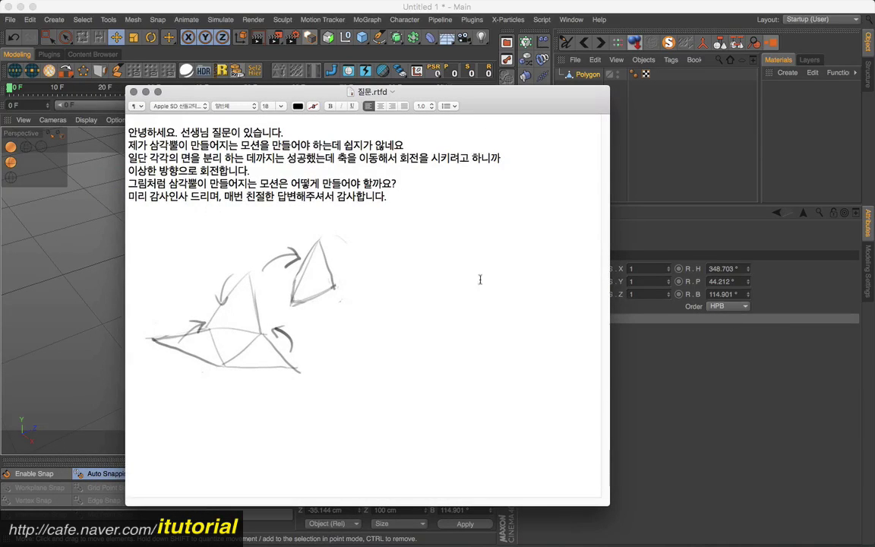
{"action": "left_click", "coordinate": [431, 312]}
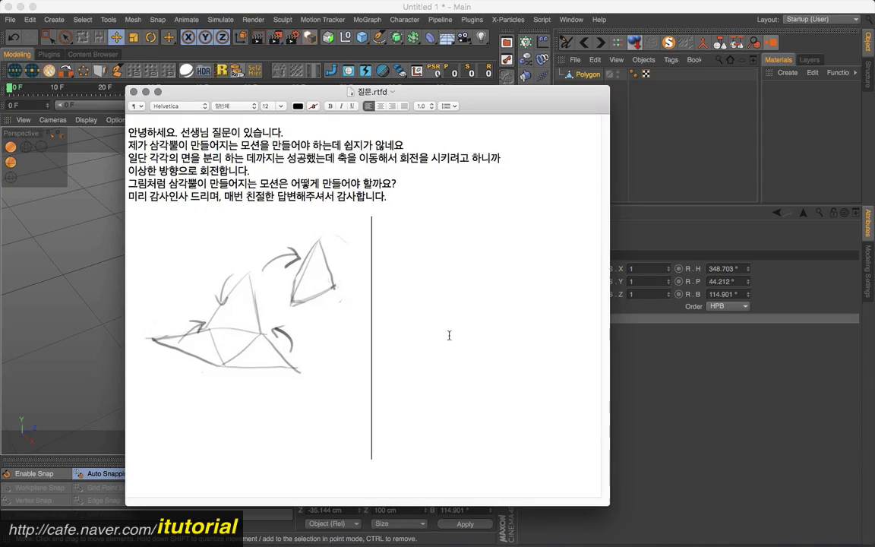